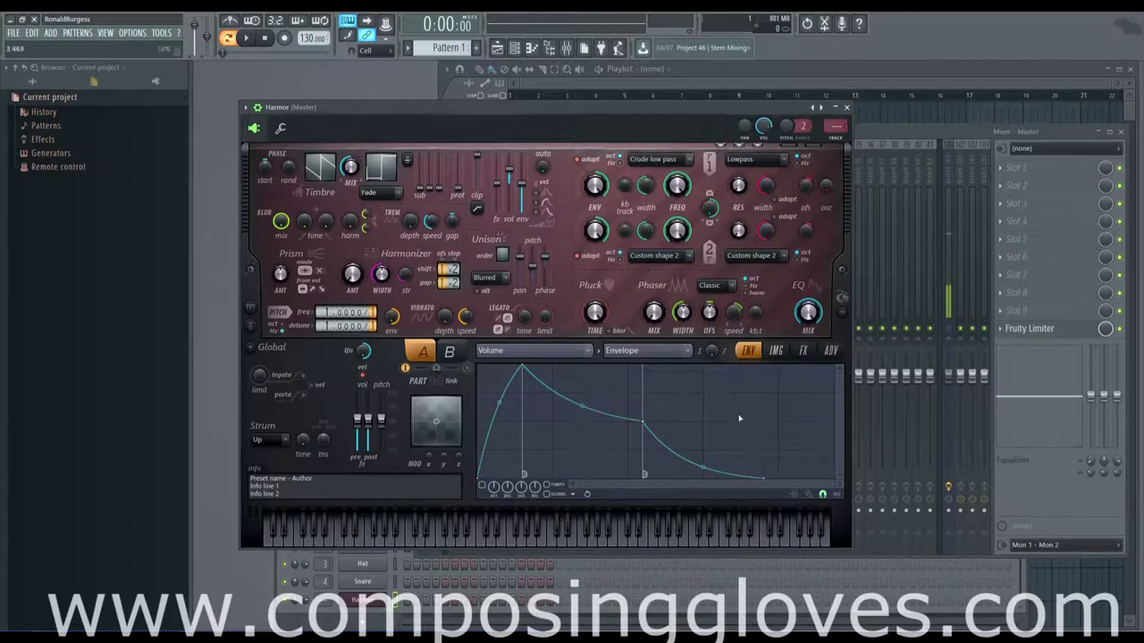
left_click(573, 494)
left_click(573, 494)
left_click(573, 494)
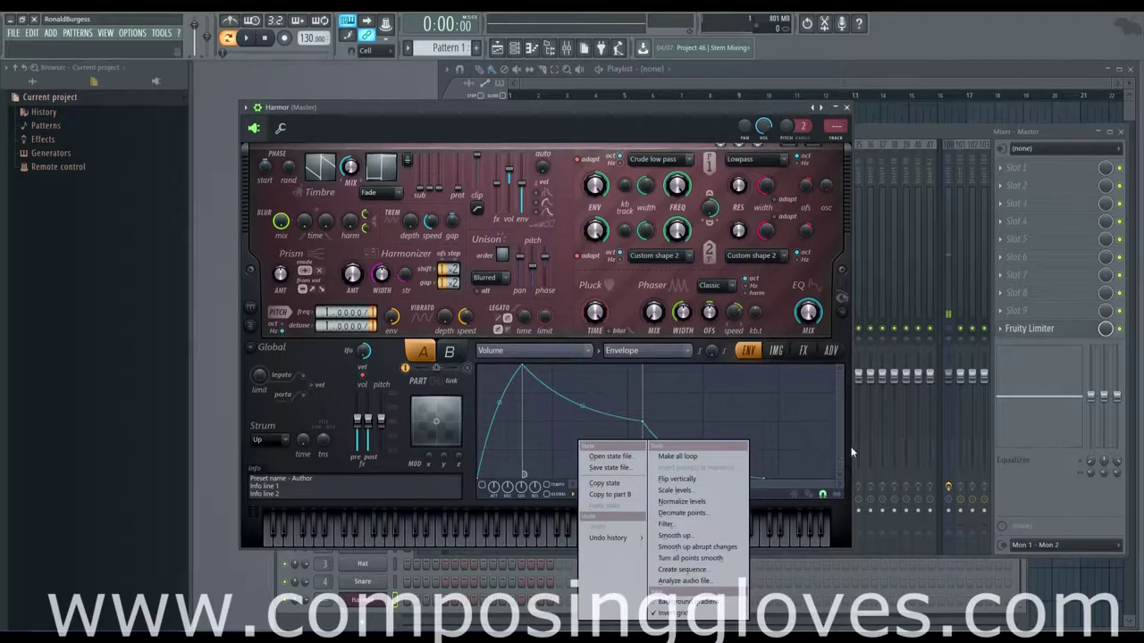
left_click(836, 454)
left_click(573, 494)
left_click(846, 458)
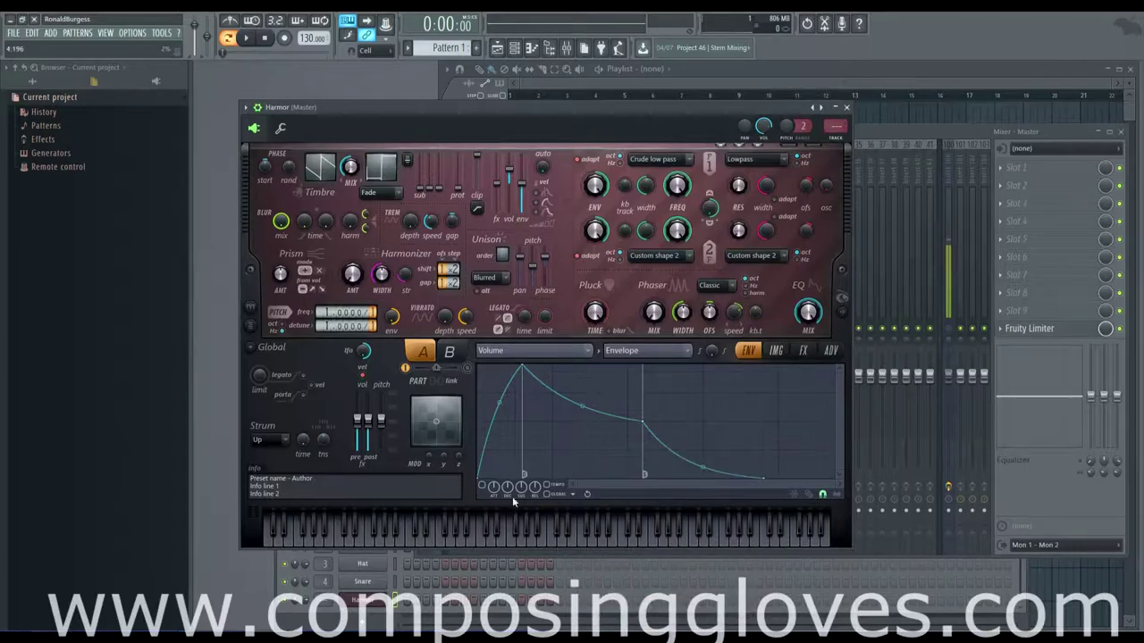
Step: Enable the volume envelope, try its peak point at the very start, and settle it at a slower attack and about three quarters level
left_click(483, 487)
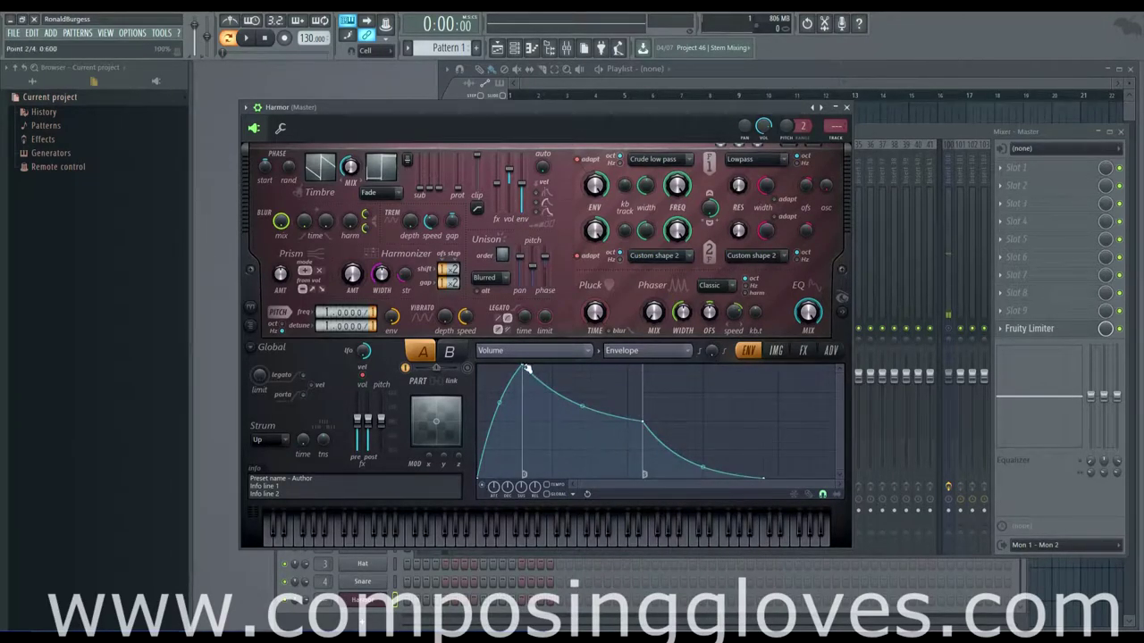
left_click_drag(523, 366, 480, 367)
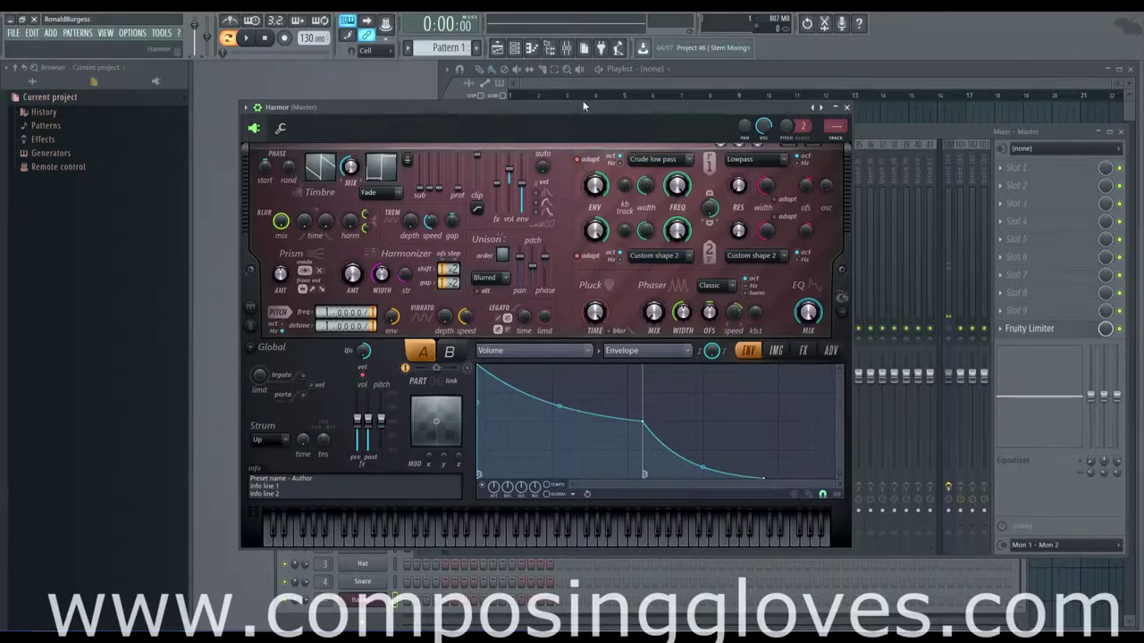
left_click_drag(582, 106, 669, 114)
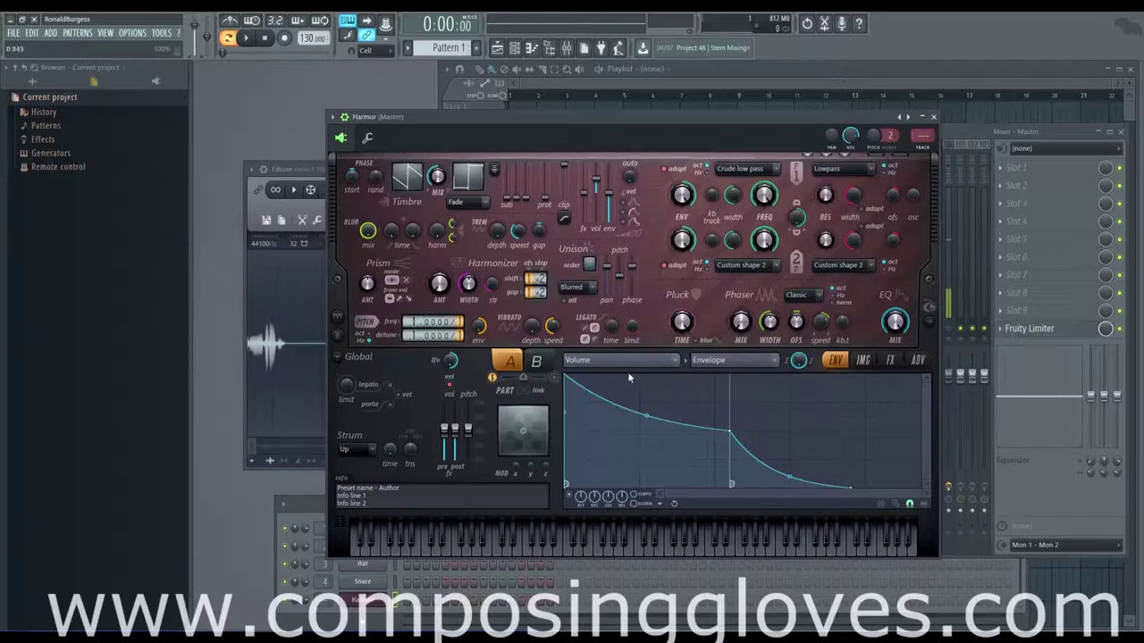
left_click_drag(569, 380, 625, 404)
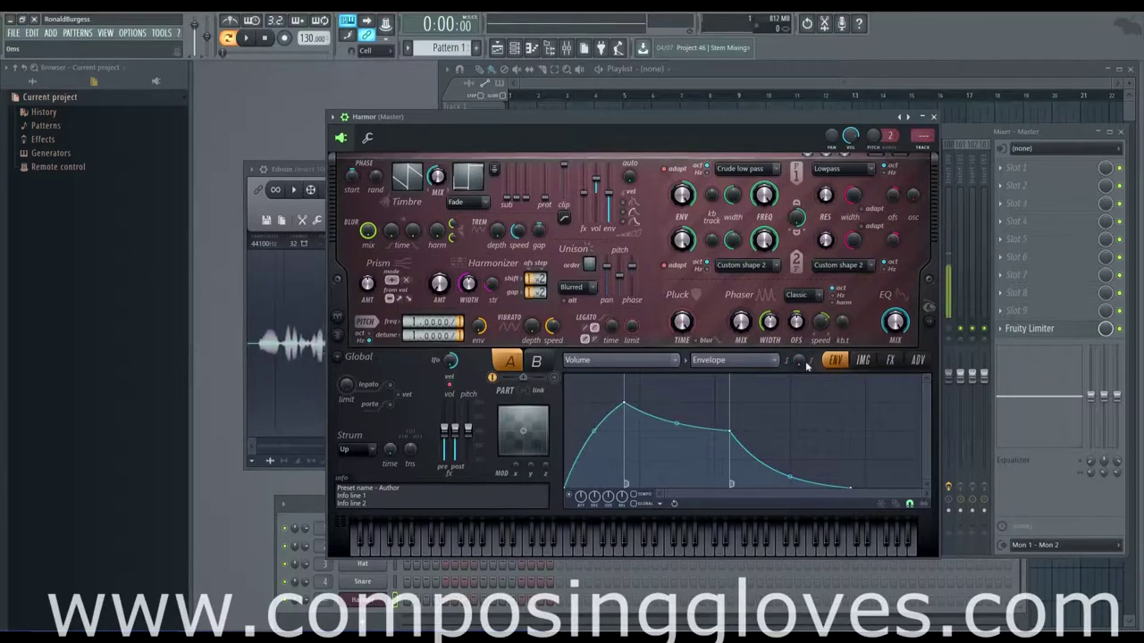
Step: Audition the volume envelope by playing notes with the envelope smoothing at zero and raised
key("n")
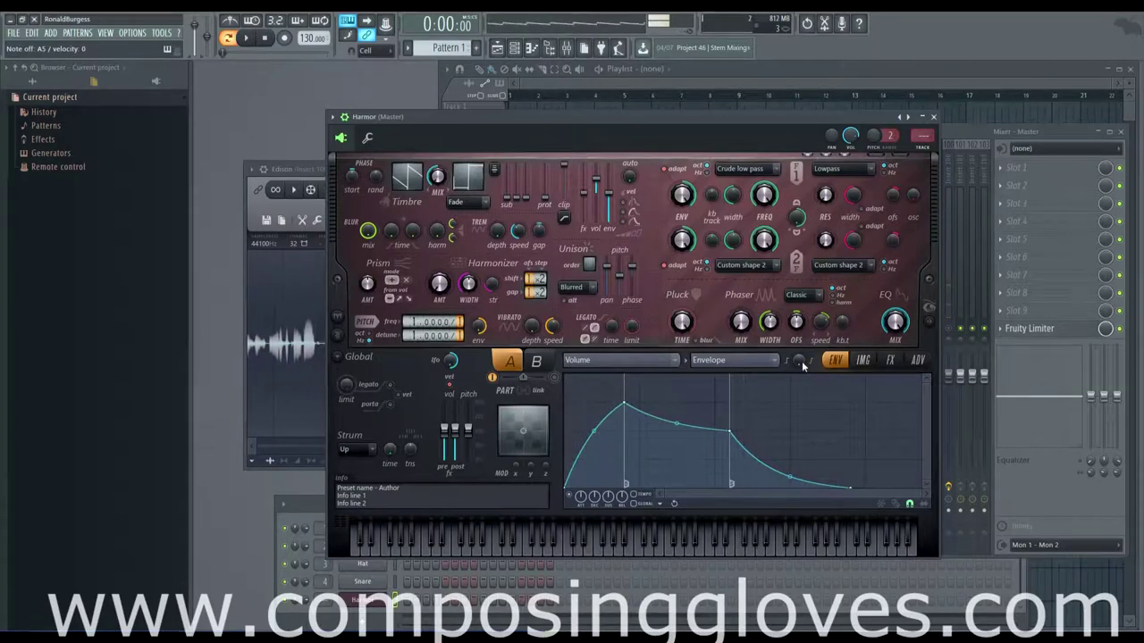
key("n")
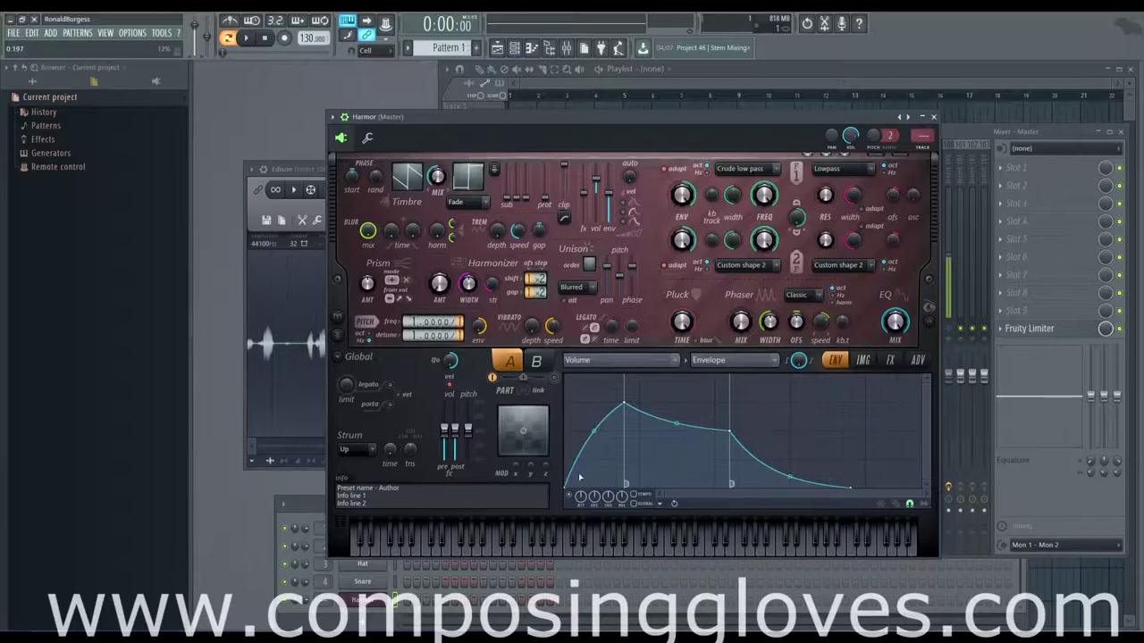
left_click_drag(797, 361, 798, 378)
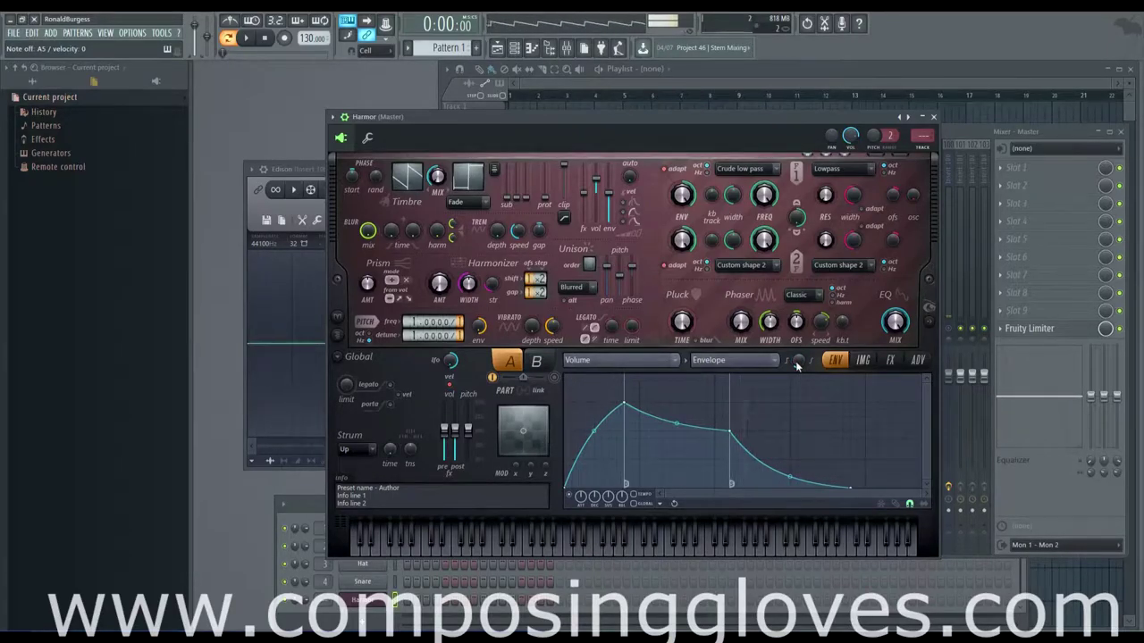
left_click_drag(798, 367, 797, 344)
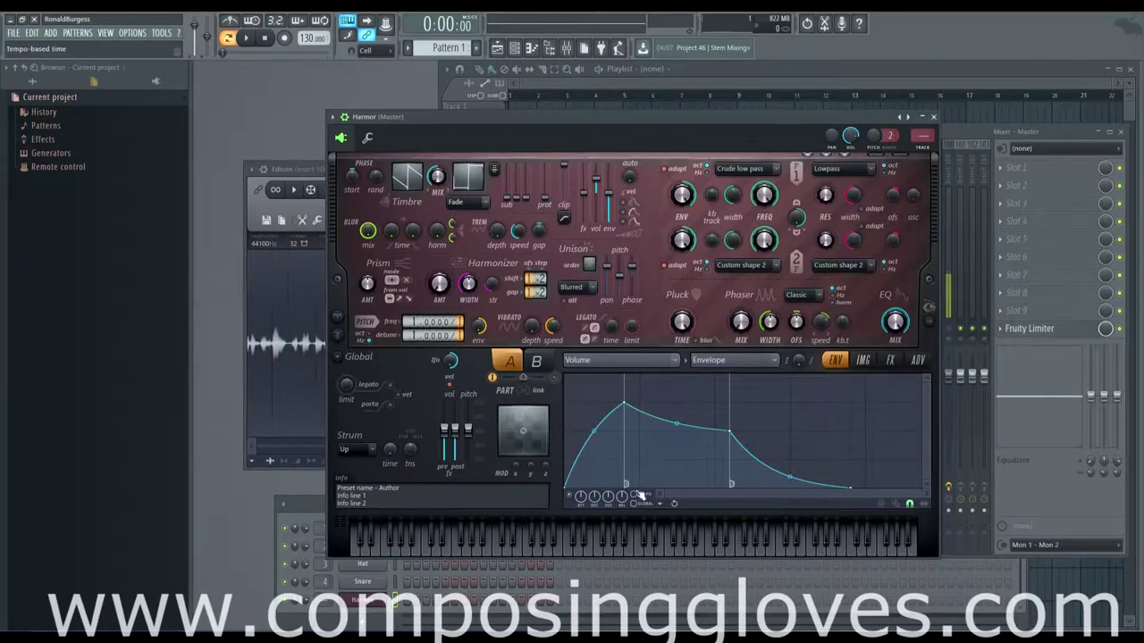
Step: Show the whole file library in the browser and collapse the FX - Impacts and Black Octopus Sound - Leviathan folders
left_click(664, 505)
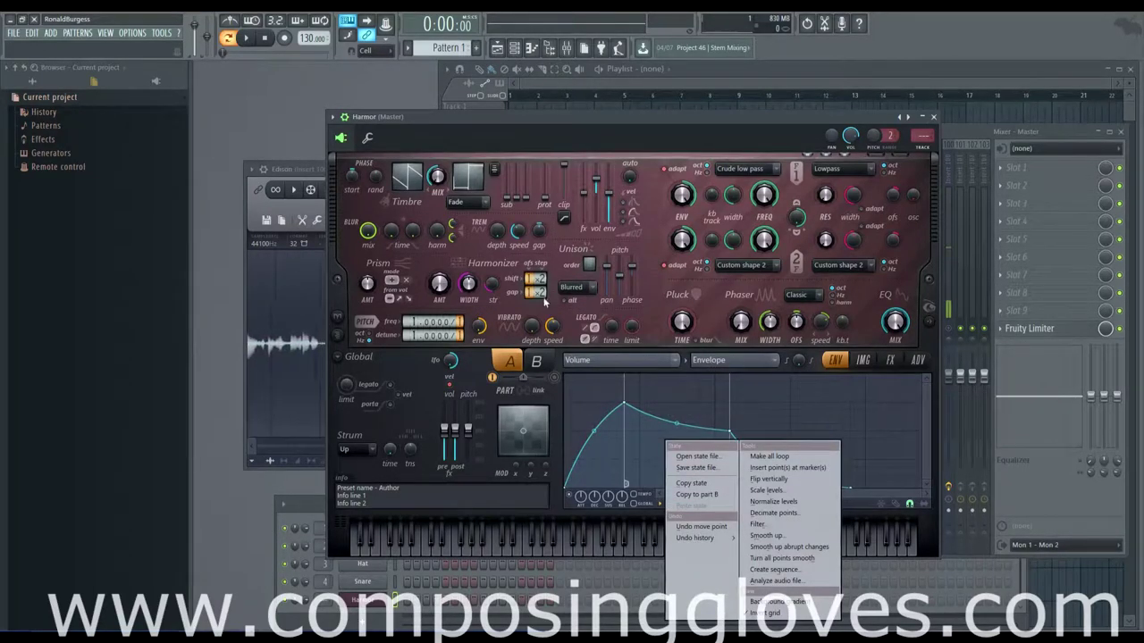
left_click(449, 124)
left_click(34, 83)
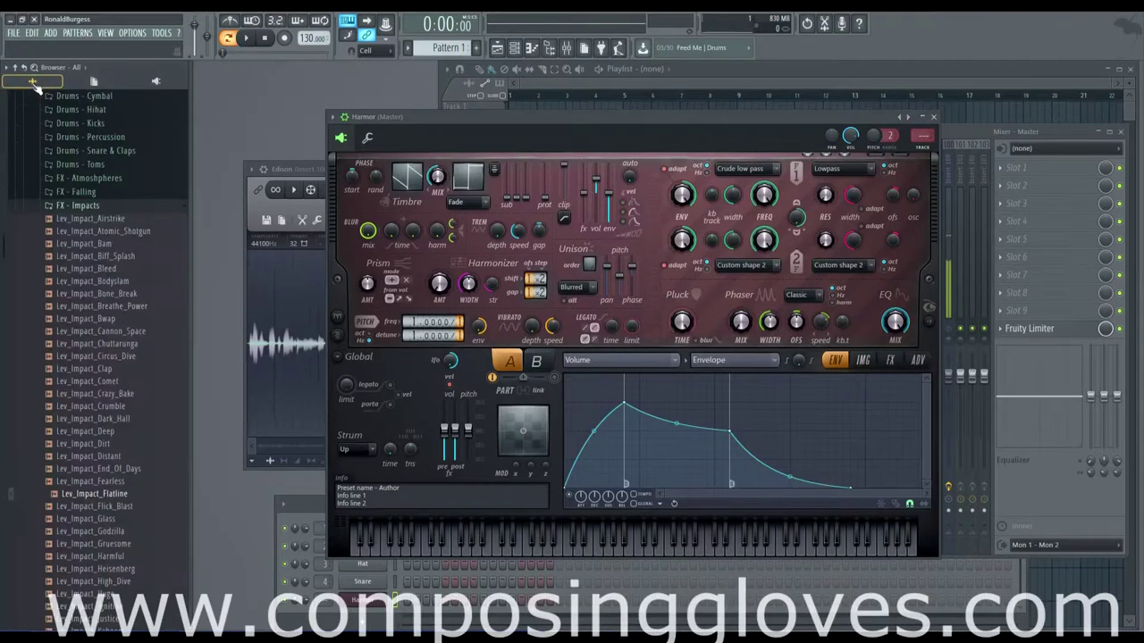
left_click(108, 205)
scroll(99, 212, "up", 4)
left_click(82, 234)
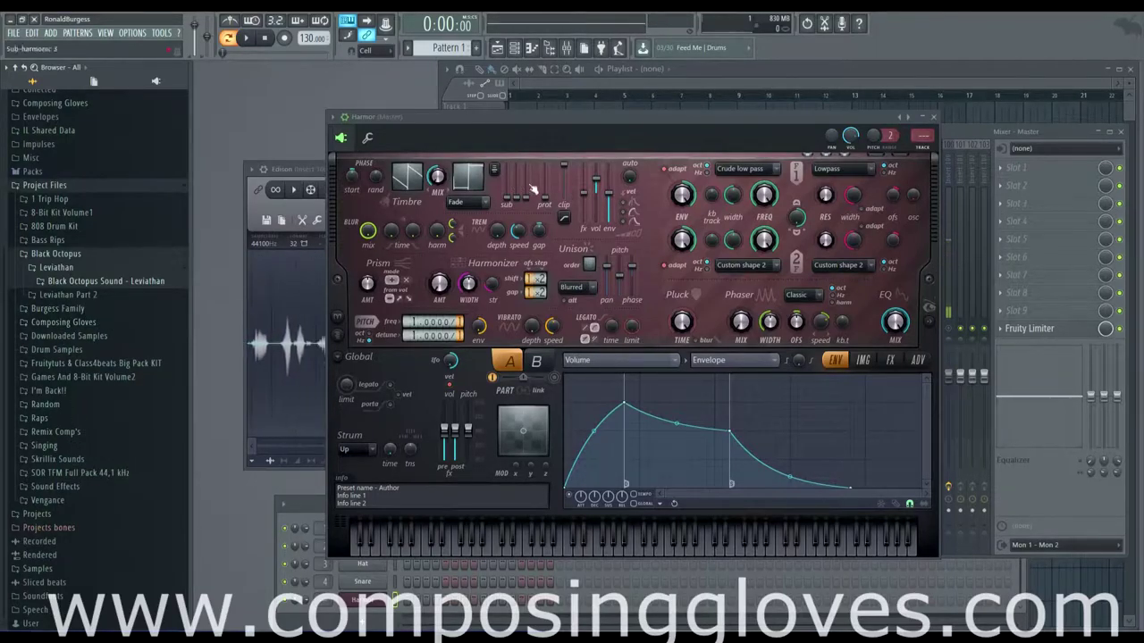
Step: Bring up the channel rack, view the Kick channel's sampler settings, and return to the Harmor channel
left_click_drag(608, 117, 431, 231)
key("F6")
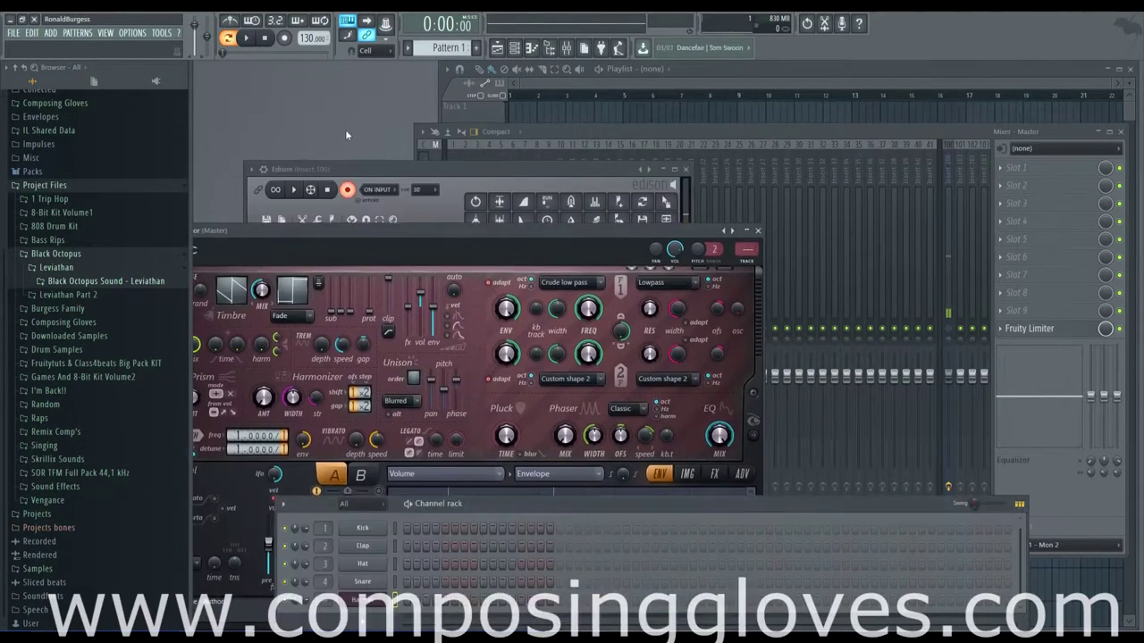
left_click(362, 528)
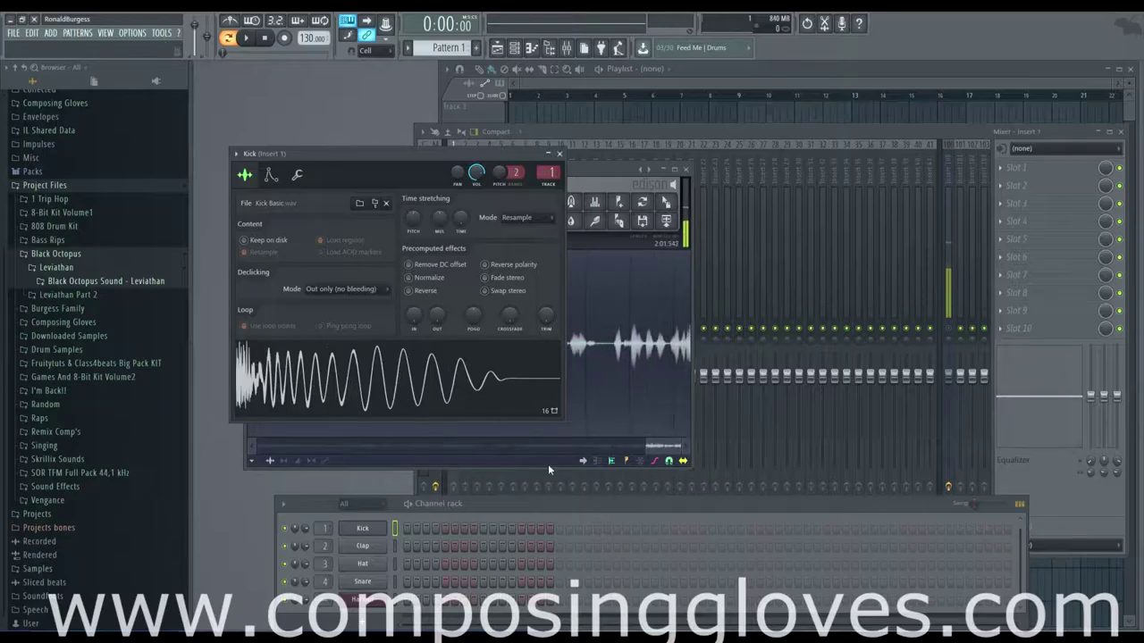
left_click(370, 600)
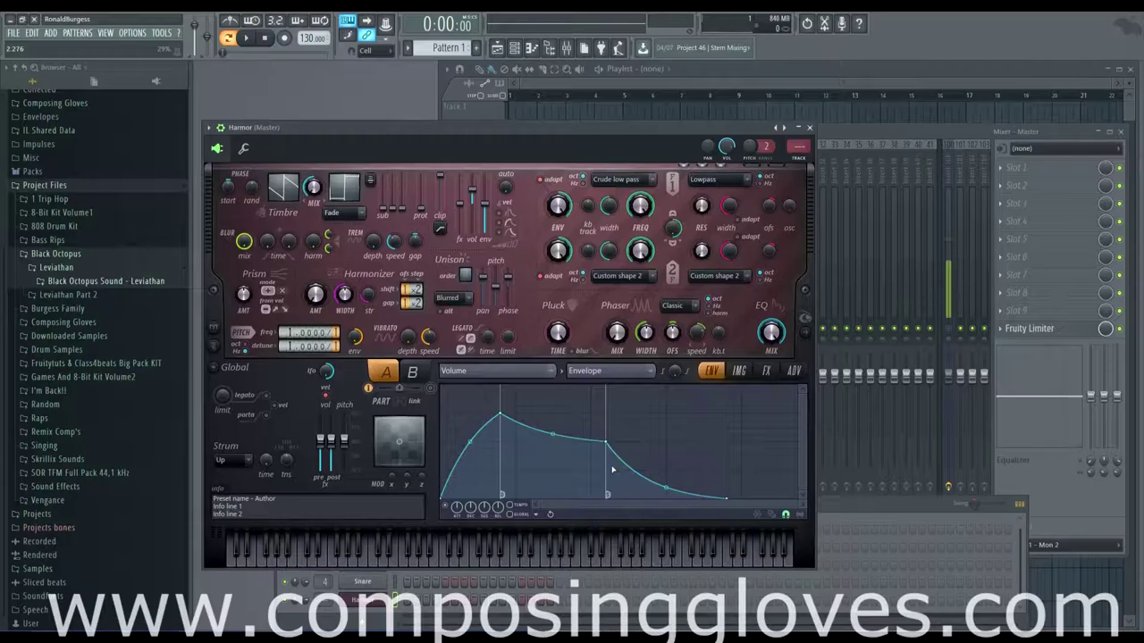
Step: Undo the last envelope point move, restore it, and view the envelope's undo history
left_click(534, 517)
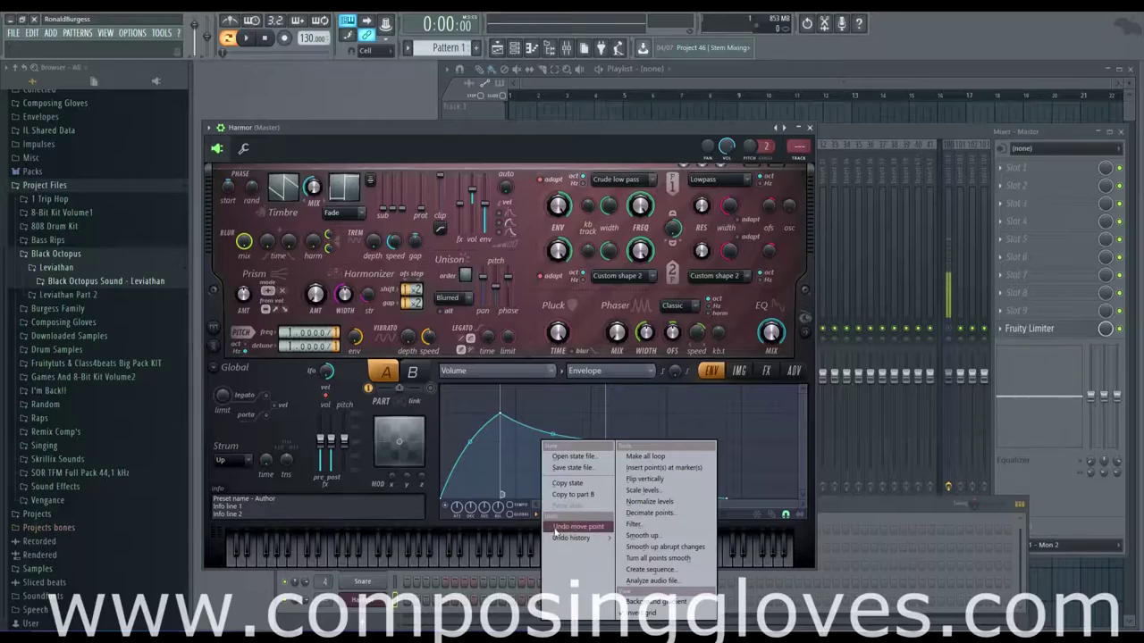
left_click(547, 527)
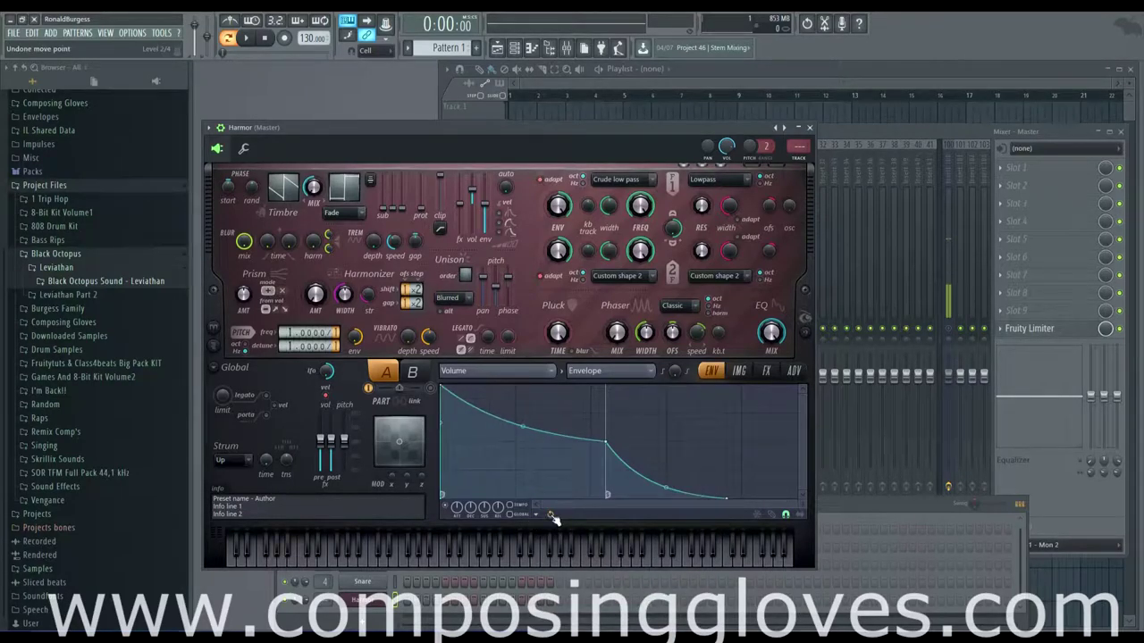
left_click(551, 516)
left_click(539, 516)
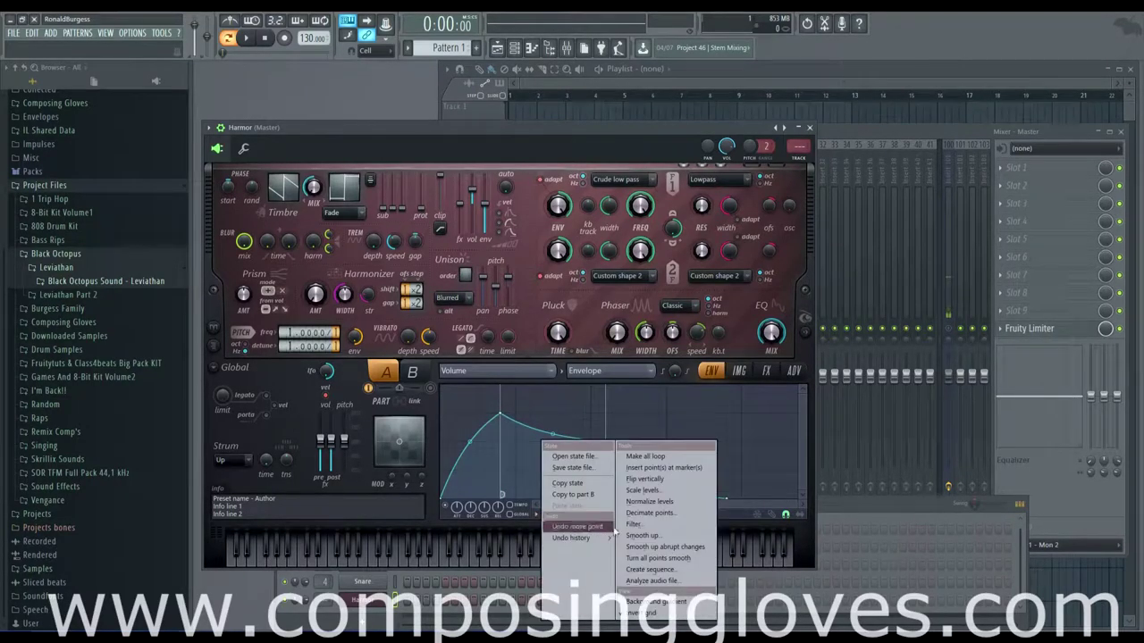
mouse_move(600, 536)
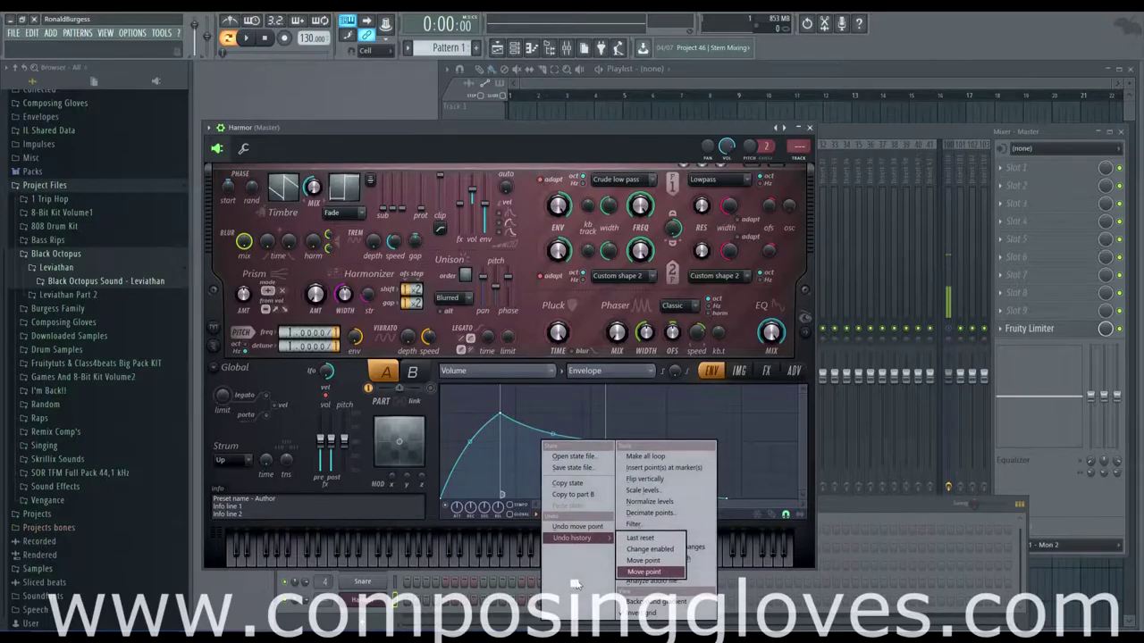
left_click(776, 482)
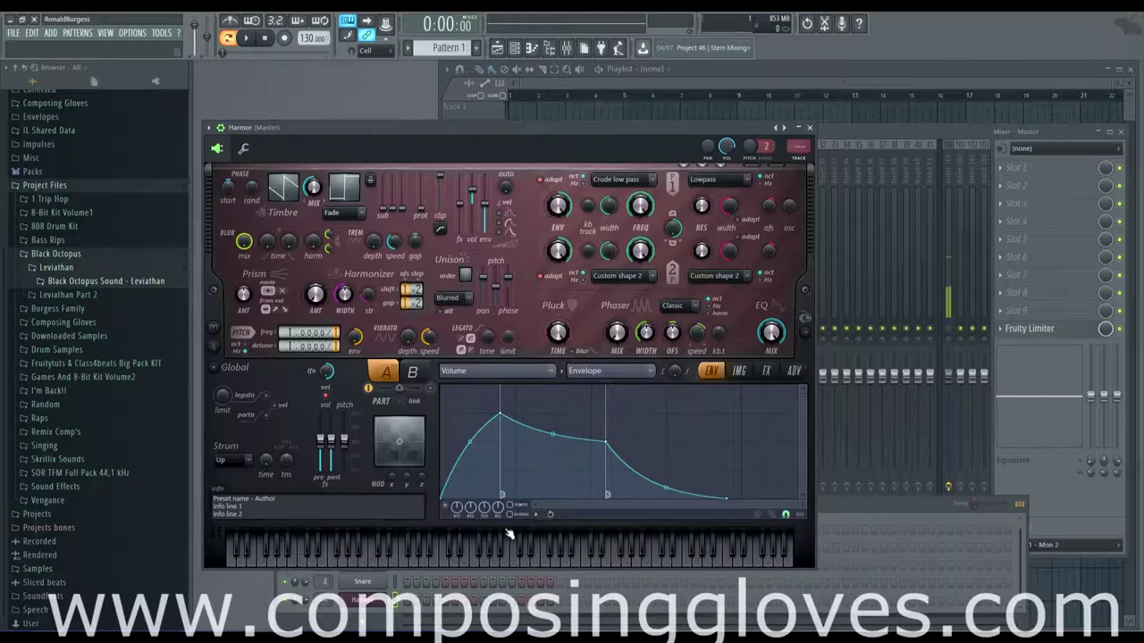
Step: Make the whole volume envelope loop and remove the loop start from its first point
left_click(536, 516)
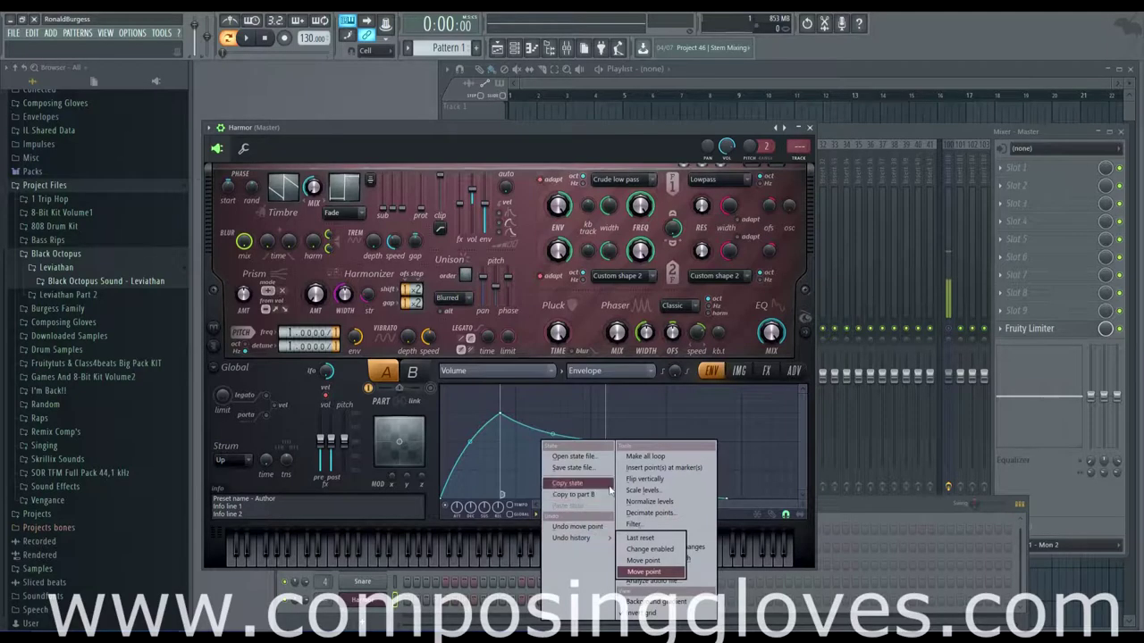
left_click(661, 457)
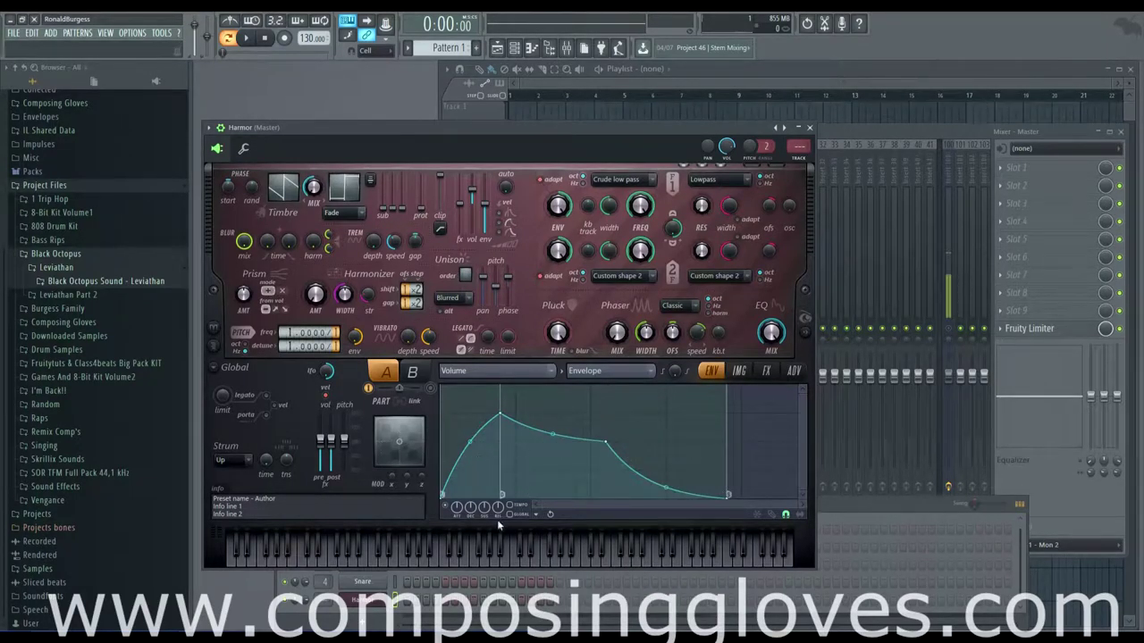
right_click(444, 499)
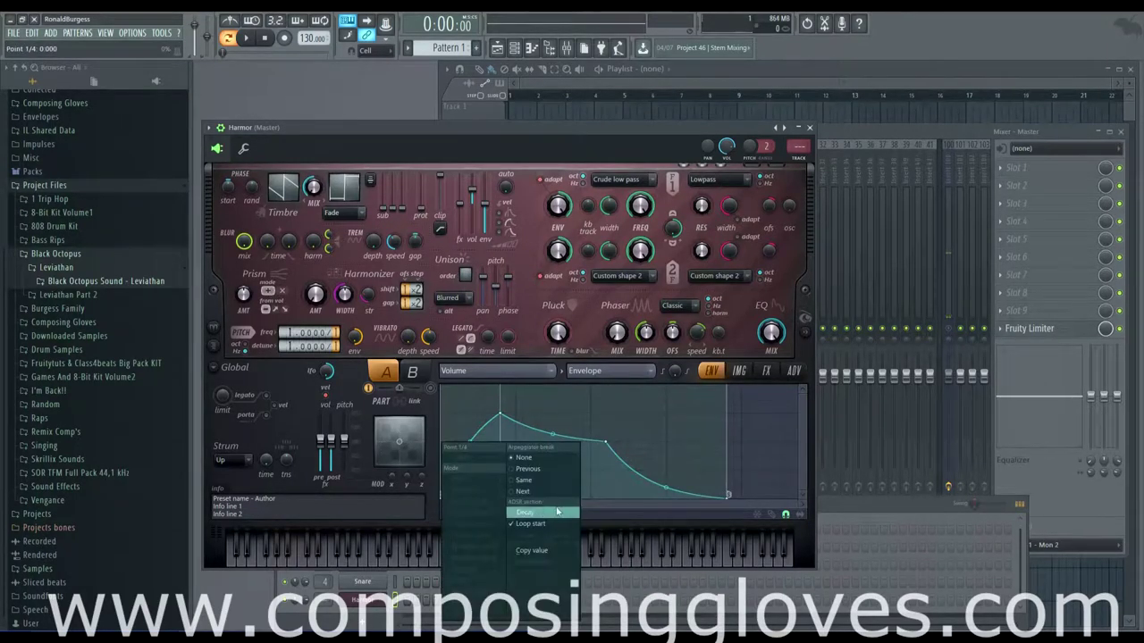
left_click(547, 525)
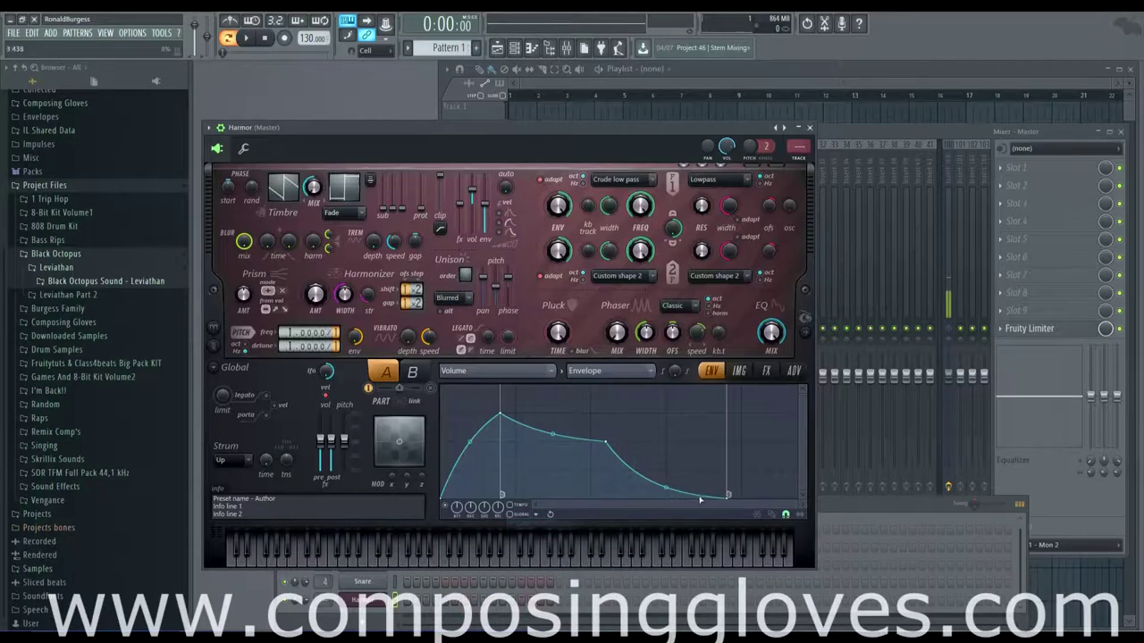
Step: Delete the envelope point between the peak and the end, inserting points at the markers before and after the deletion
left_click(537, 515)
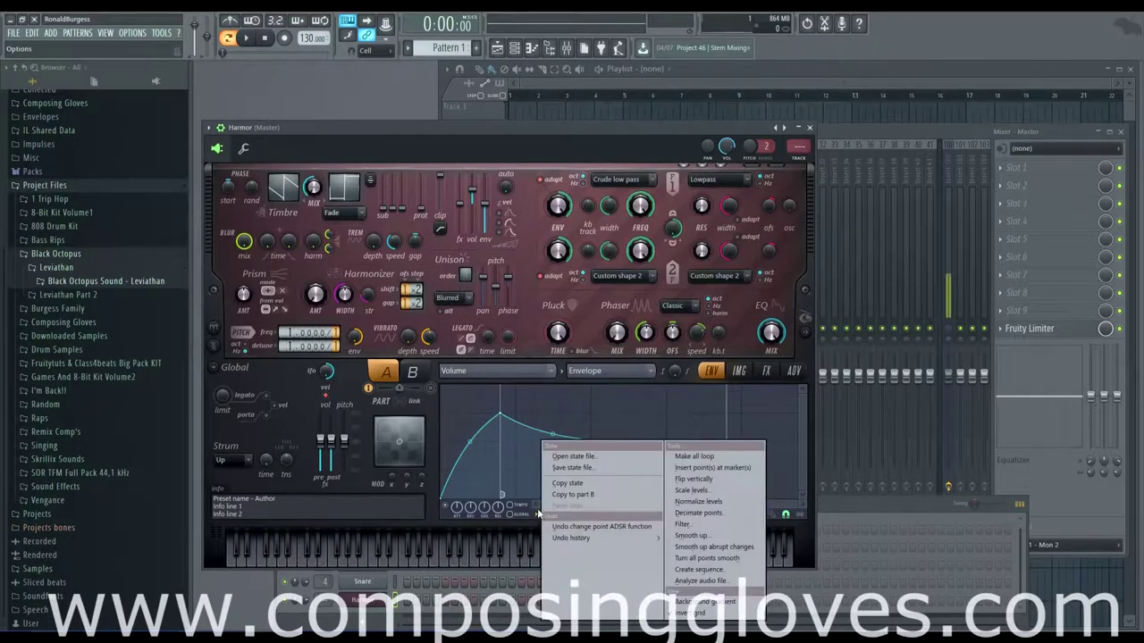
left_click(727, 468)
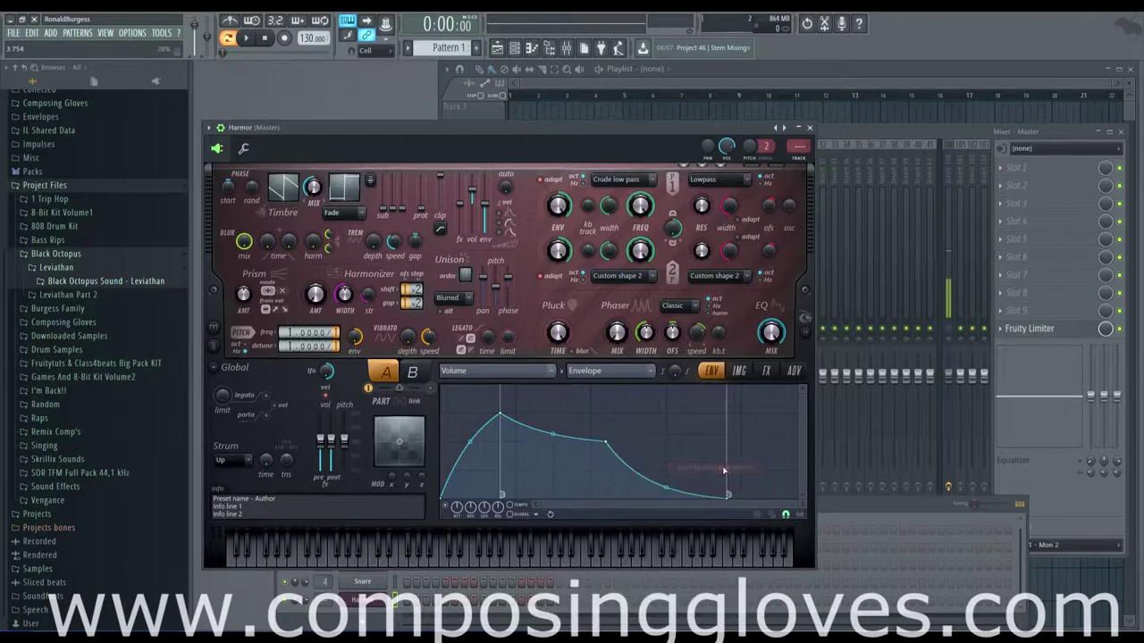
right_click(606, 442)
left_click(654, 460)
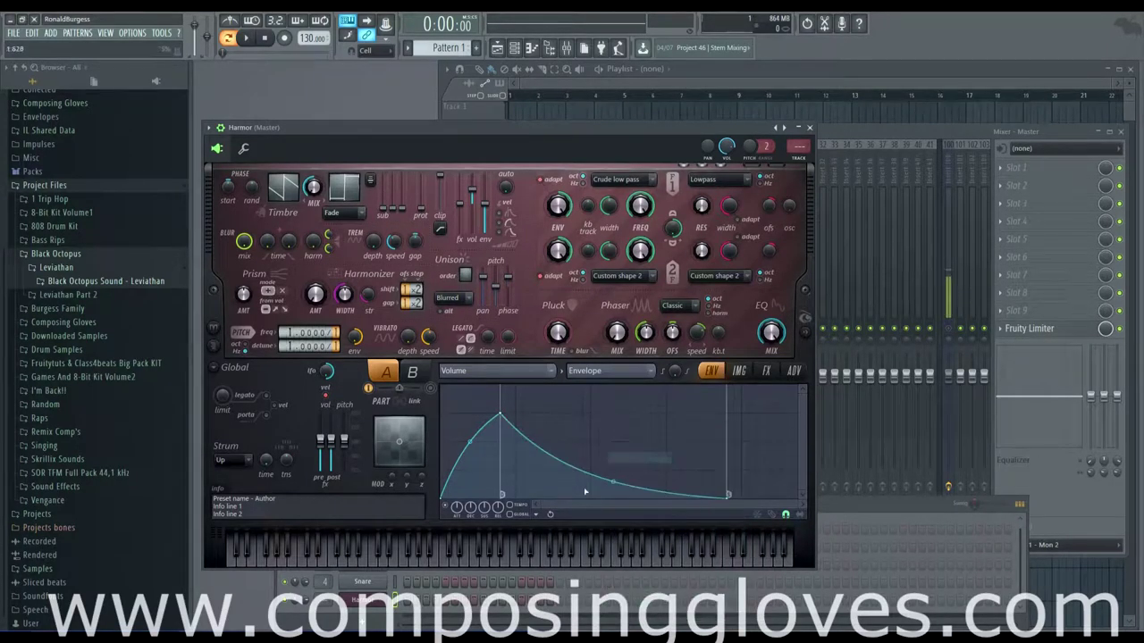
left_click(538, 515)
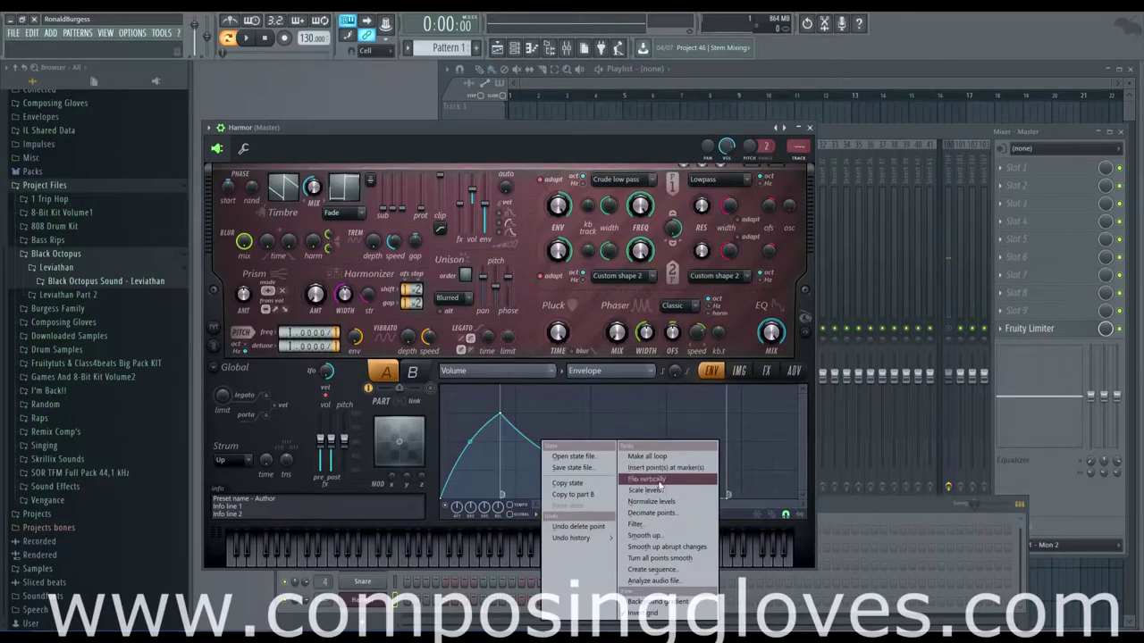
left_click(576, 526)
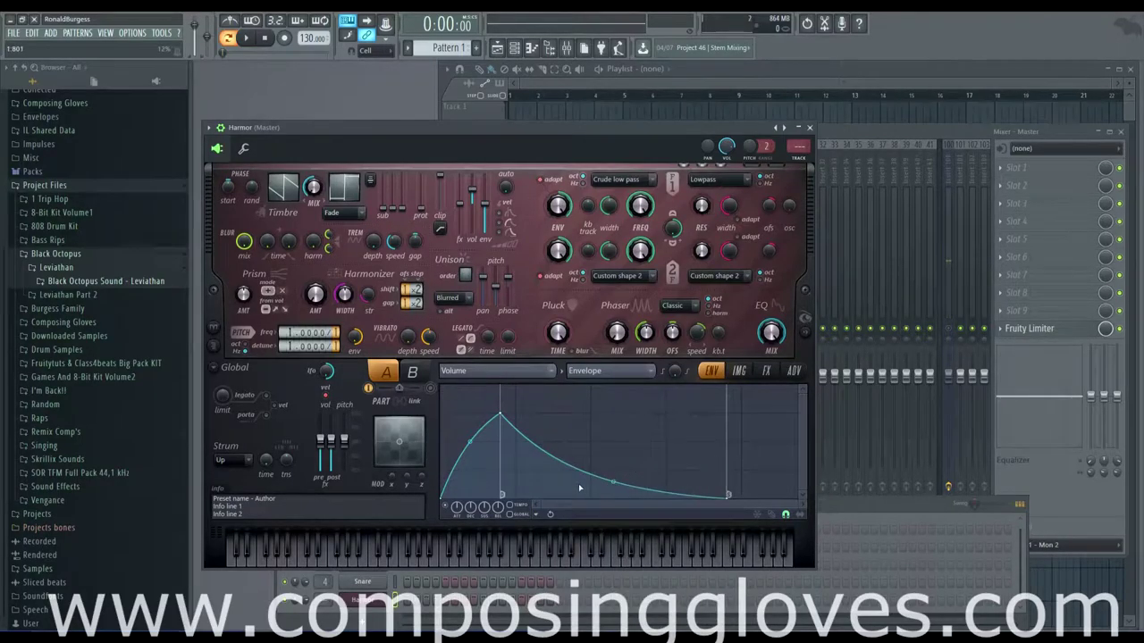
Step: Flip the volume envelope vertically and flip it back
left_click(536, 513)
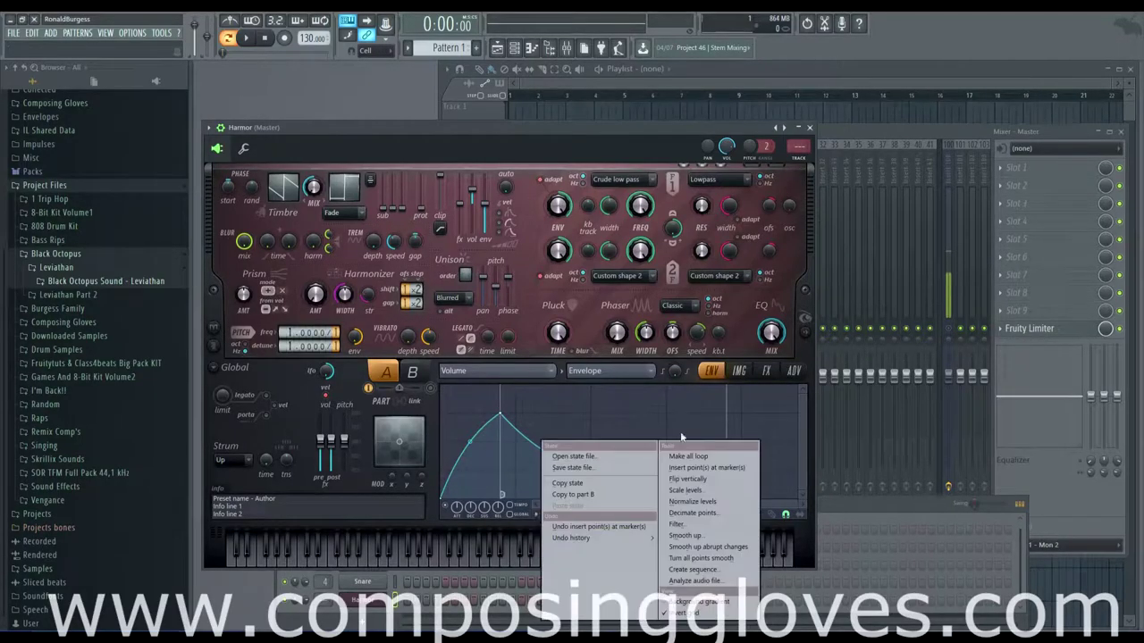
left_click(734, 483)
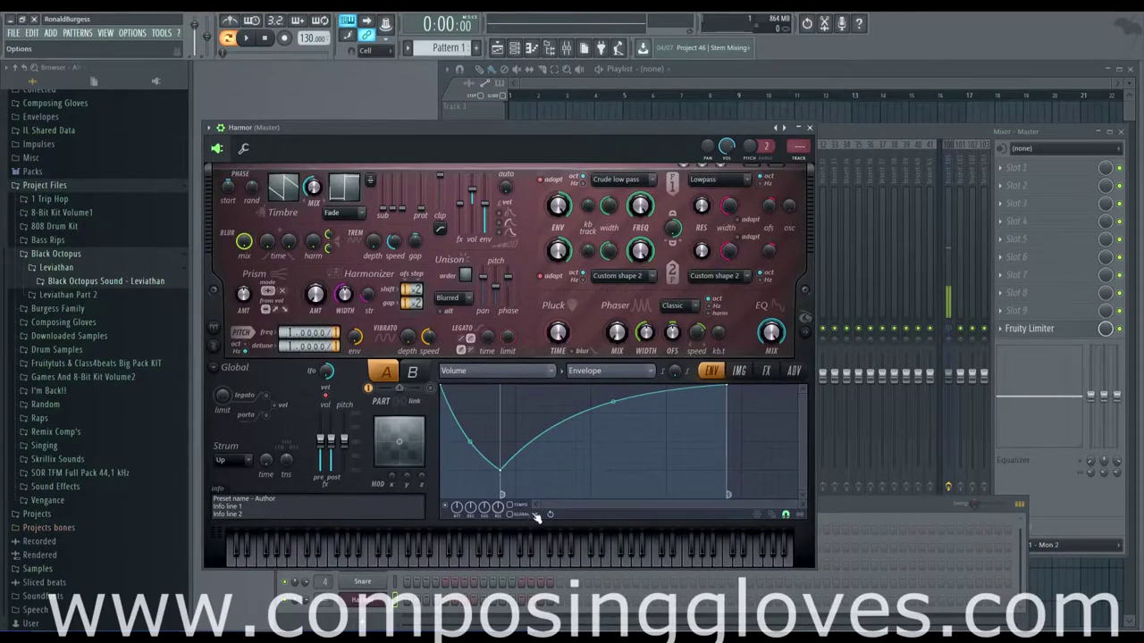
left_click(536, 512)
left_click(706, 483)
Step: Try scaling the volume envelope's levels with lower multiply and offset, altered tension and a raised center, and reset the scaling before accepting
left_click(536, 514)
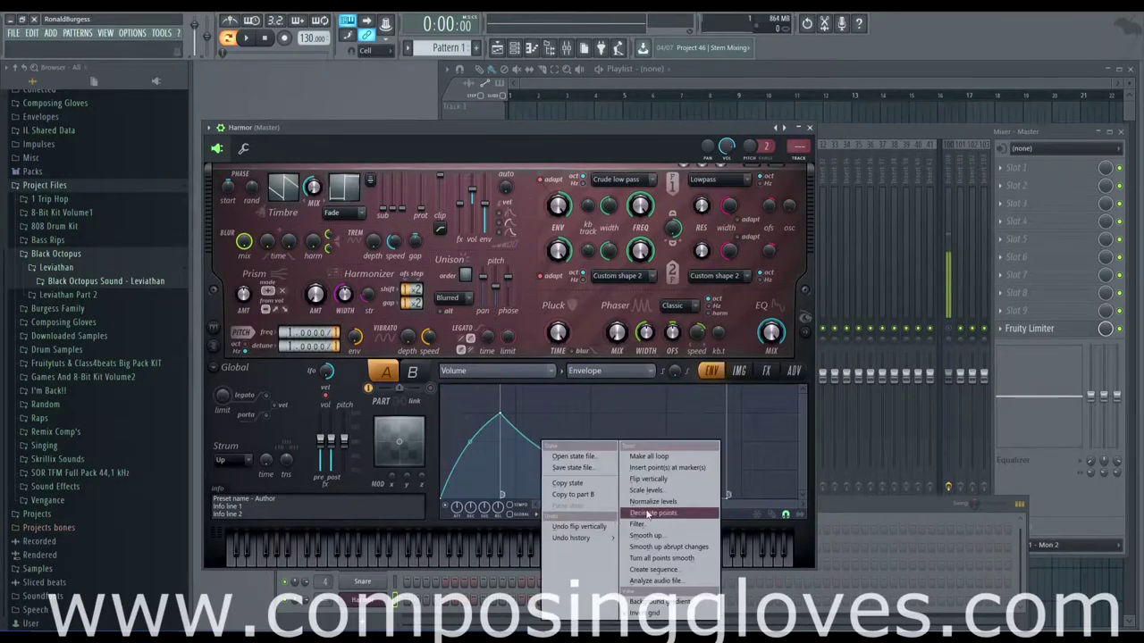
left_click(678, 491)
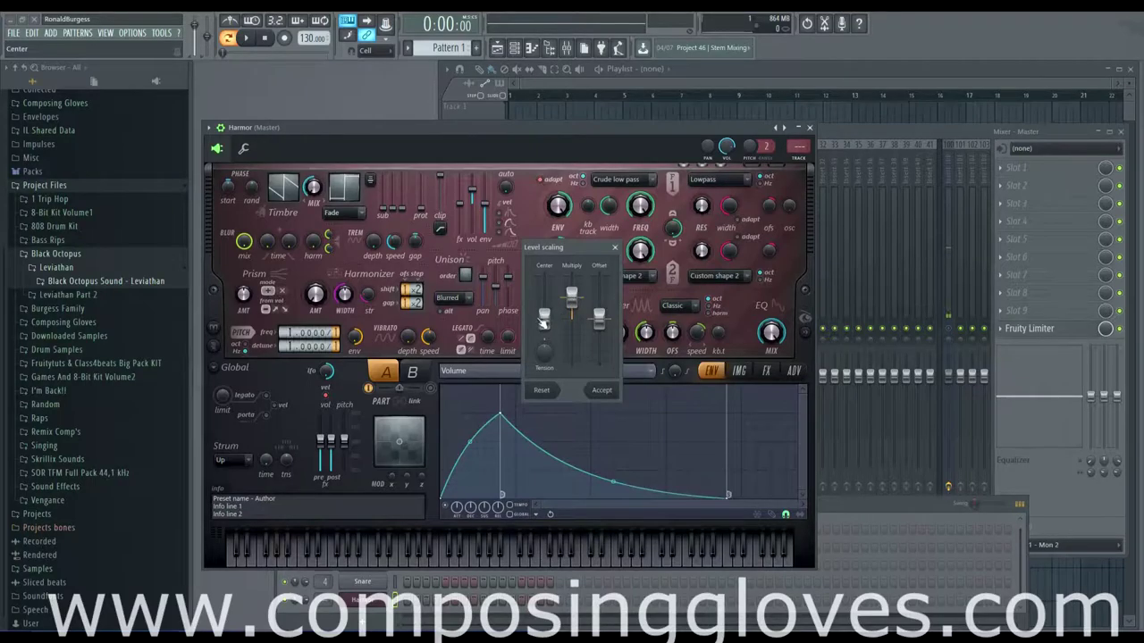
left_click_drag(572, 293, 571, 302)
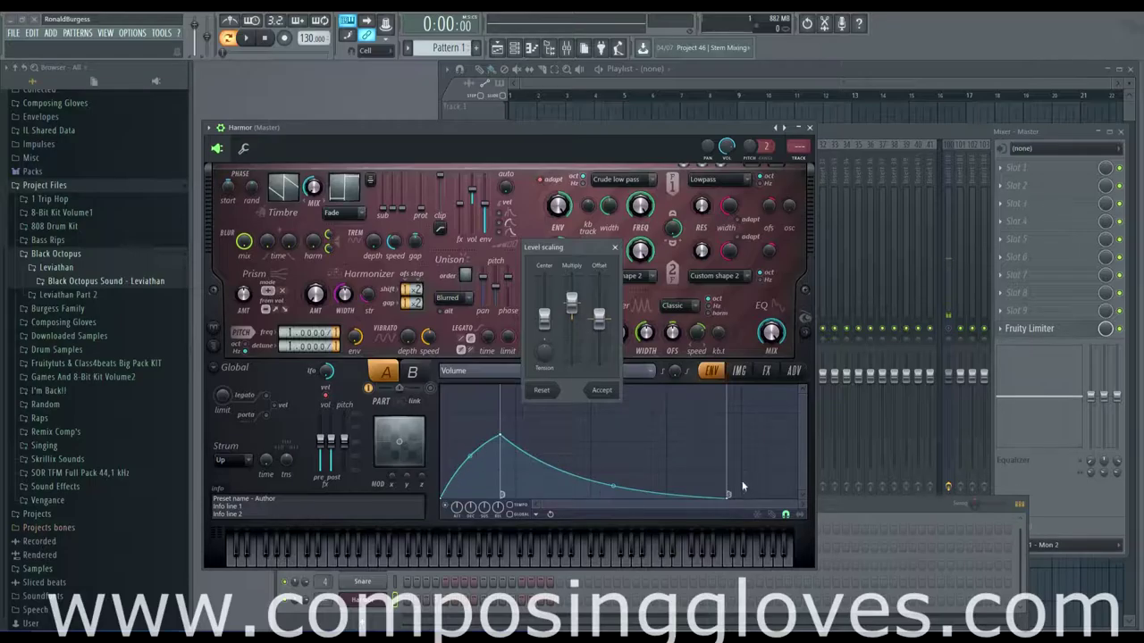
left_click_drag(604, 328, 531, 413)
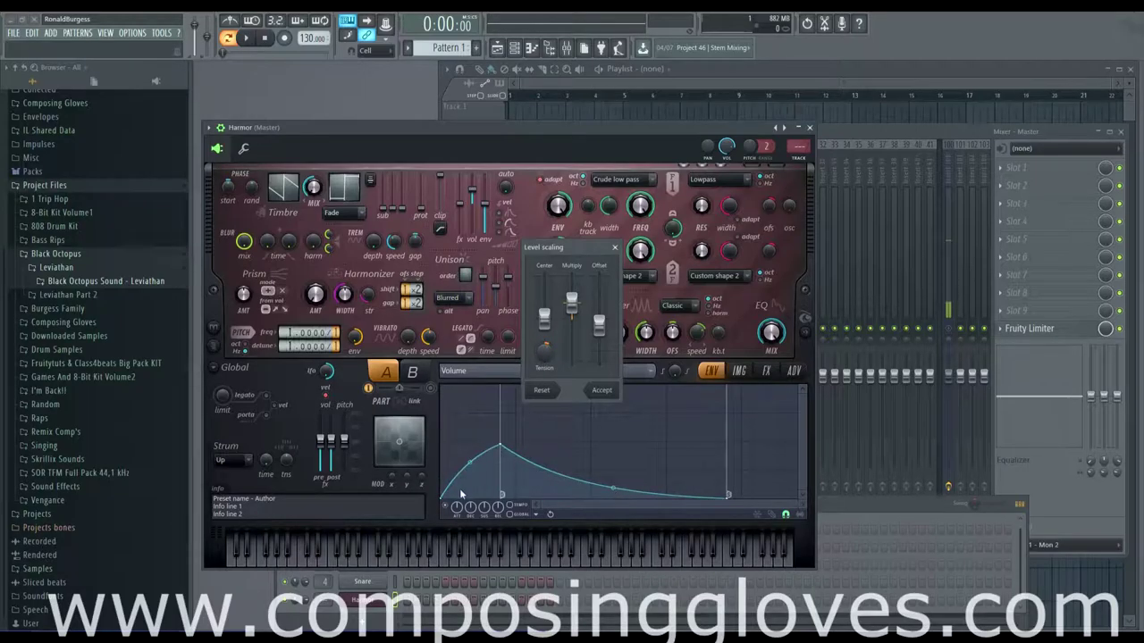
mouse_move(537, 356)
left_mouse_down()
mouse_move(537, 372)
mouse_move(538, 340)
mouse_move(537, 366)
left_mouse_up()
left_click_drag(543, 317, 543, 297)
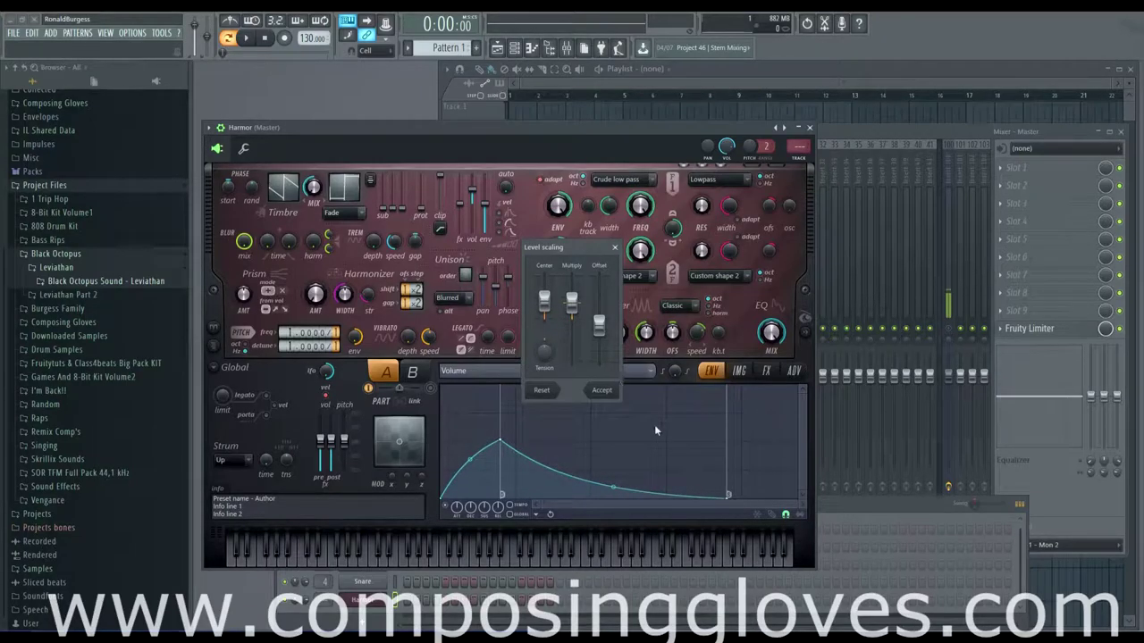
left_click(547, 393)
left_click(601, 398)
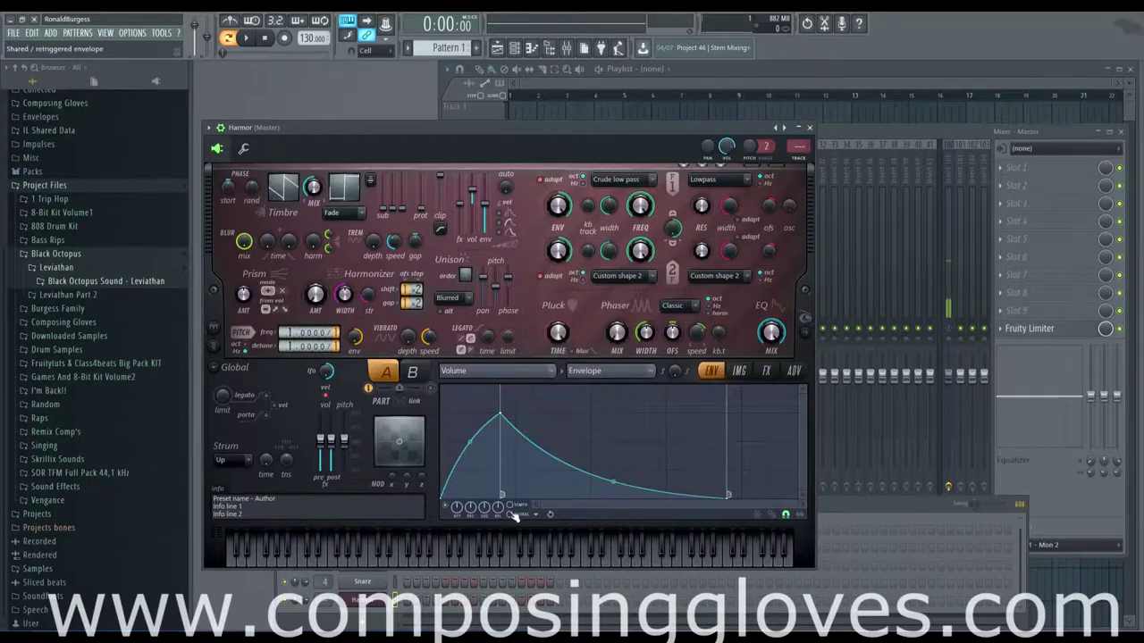
Step: Normalize the volume envelope's levels and add several points between its peak and end, shaping two extra peaks
left_click(535, 514)
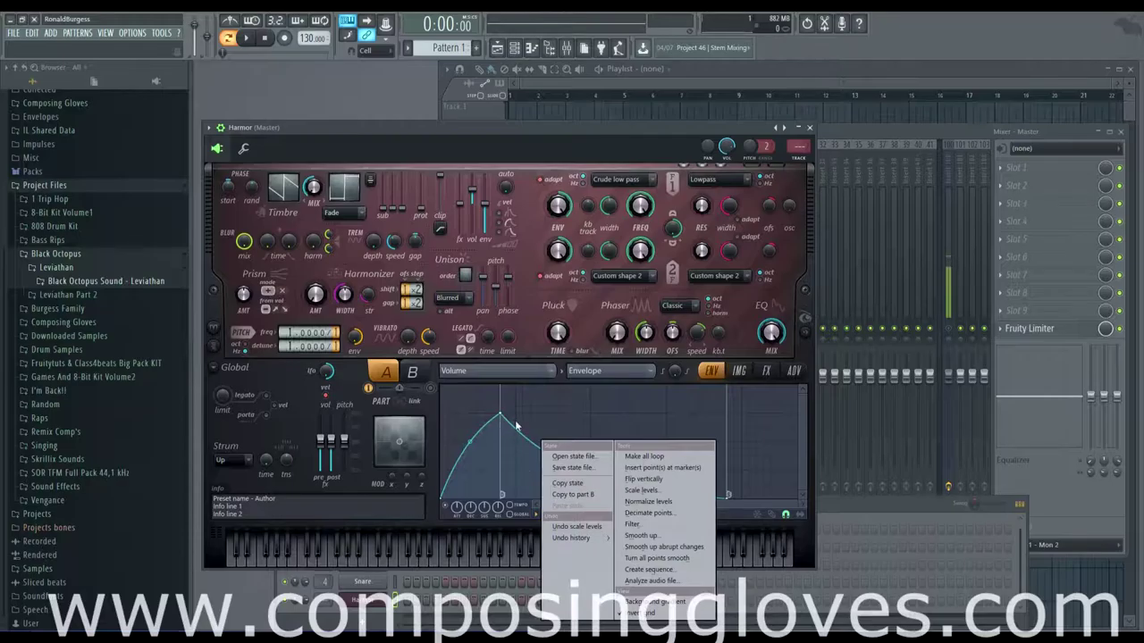
left_click(688, 502)
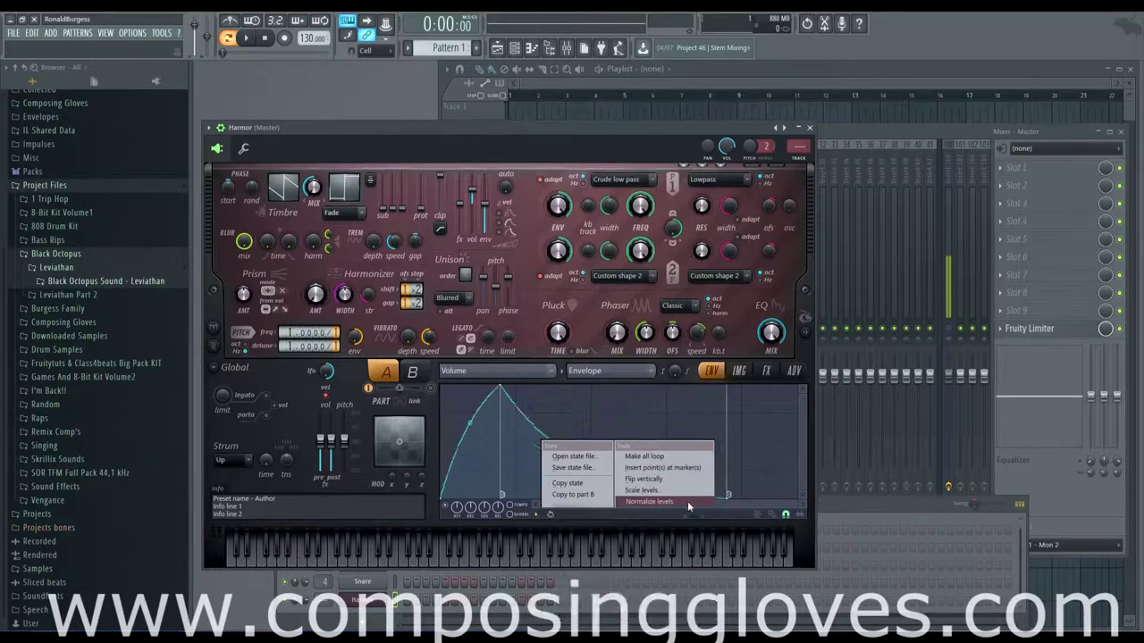
right_click(576, 455)
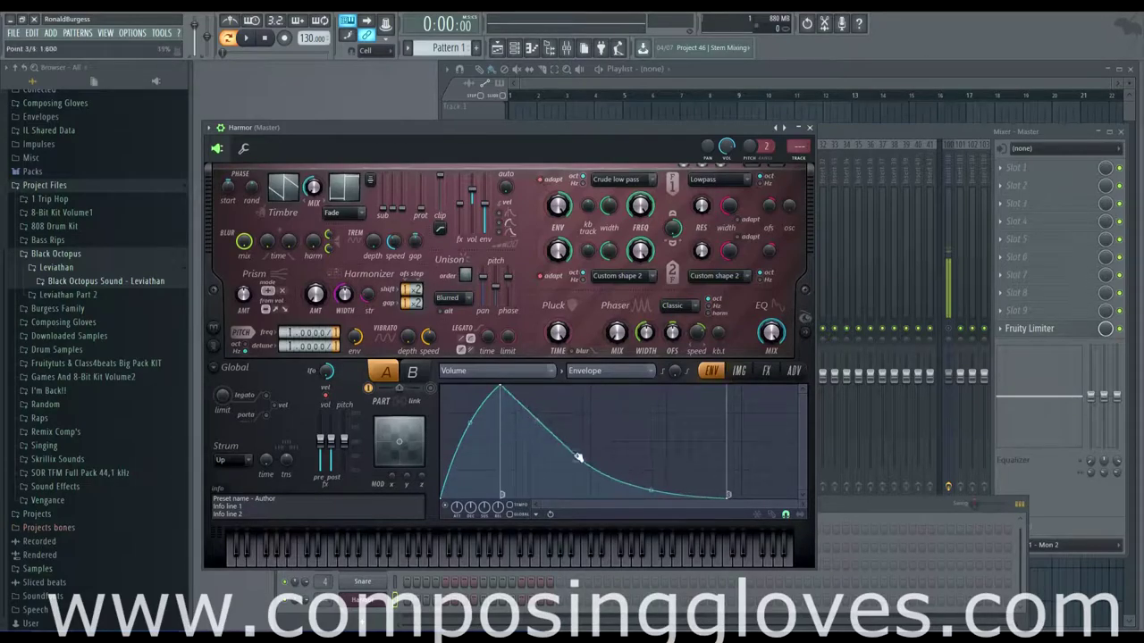
right_click(567, 477)
right_click(628, 442)
right_click(644, 420)
right_click(651, 470)
right_click(598, 477)
left_click_drag(576, 455, 582, 414)
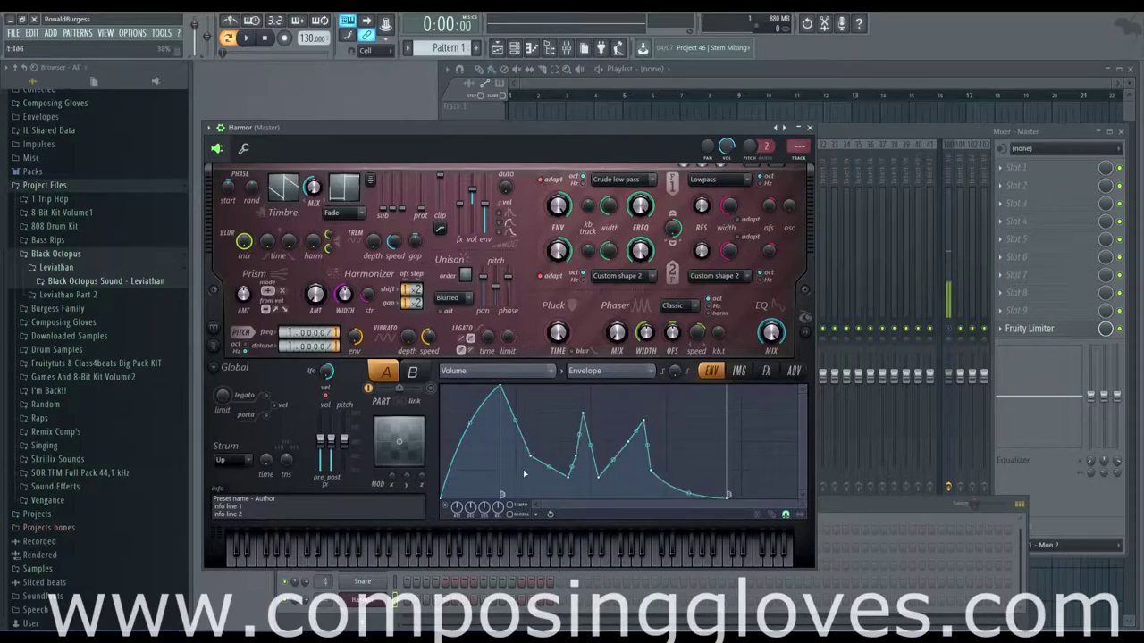
Step: Lower the envelope's first peak to about half height and normalize the levels again
left_click_drag(500, 386, 501, 441)
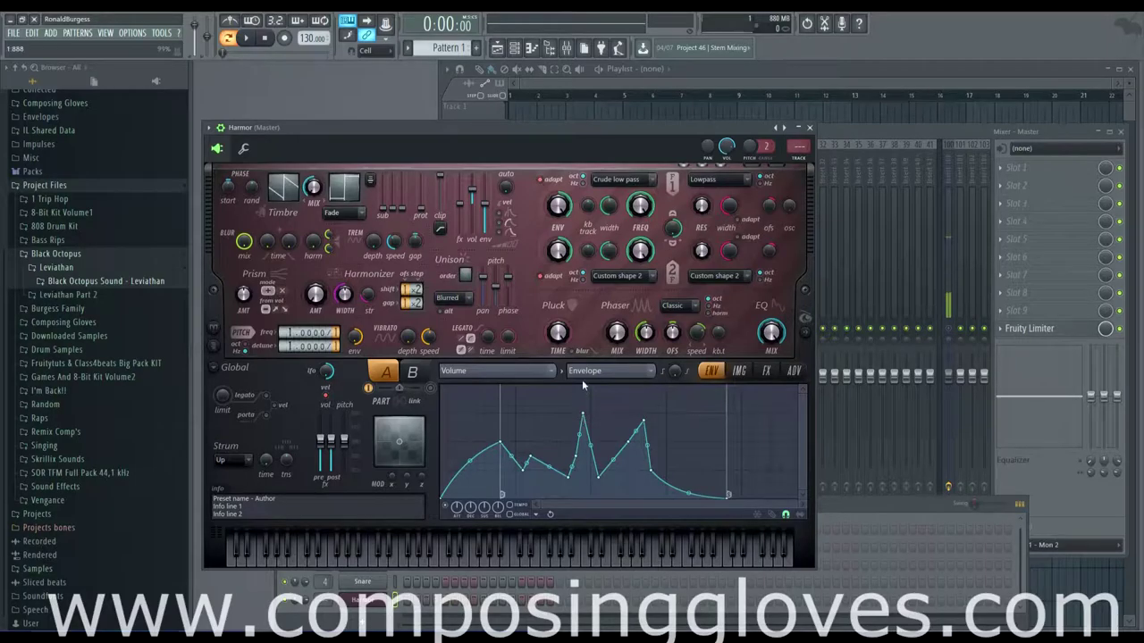
left_click(535, 520)
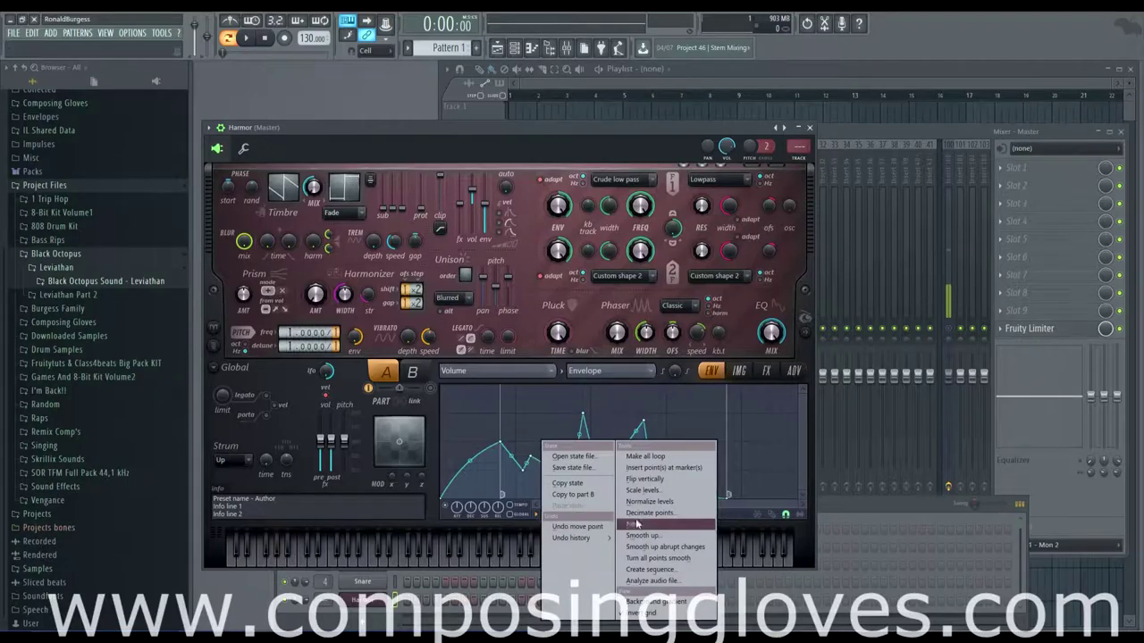
left_click(636, 523)
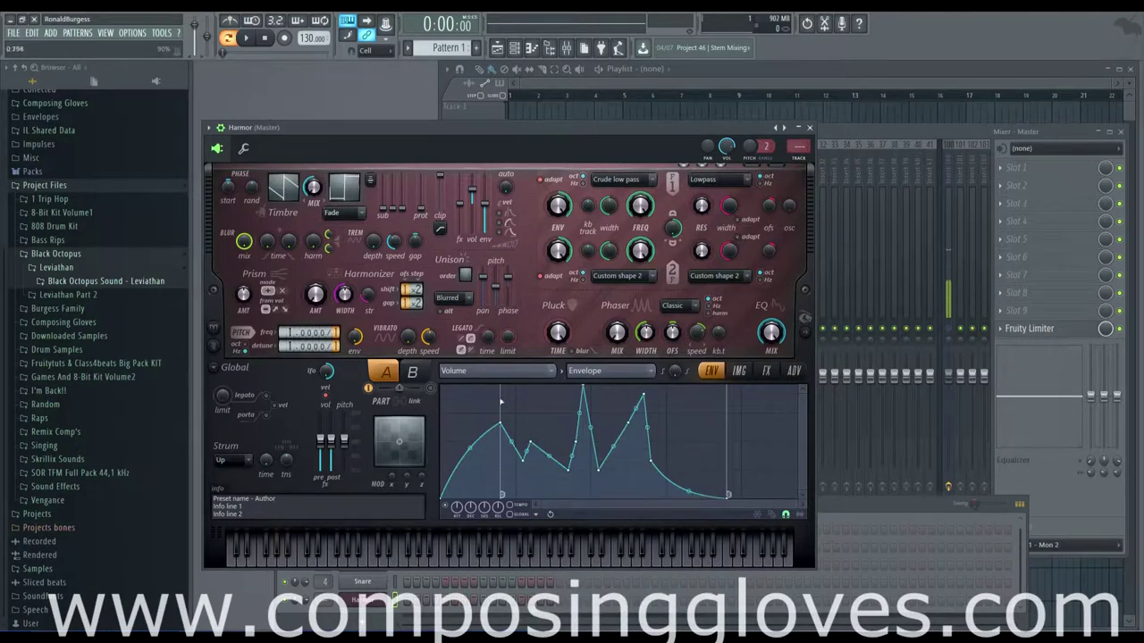
Step: Redraw the envelope between the loop markers with step editing and decimate its points at a low threshold
left_click(536, 516)
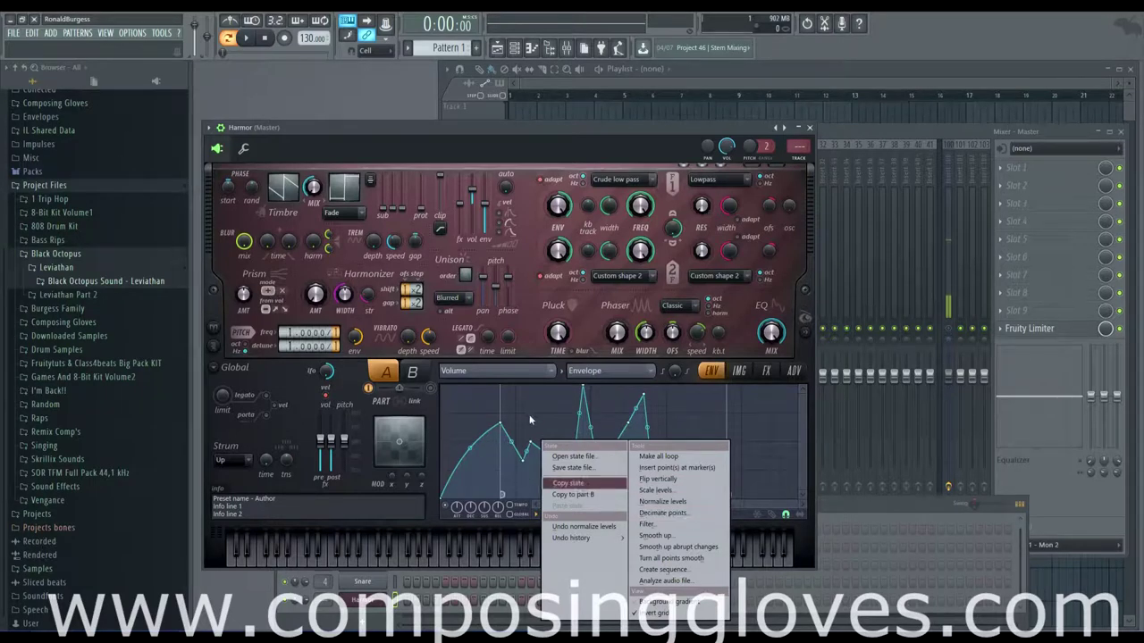
left_click(694, 514)
mouse_move(599, 462)
left_mouse_down()
mouse_move(642, 450)
mouse_move(552, 466)
mouse_move(545, 442)
left_mouse_up()
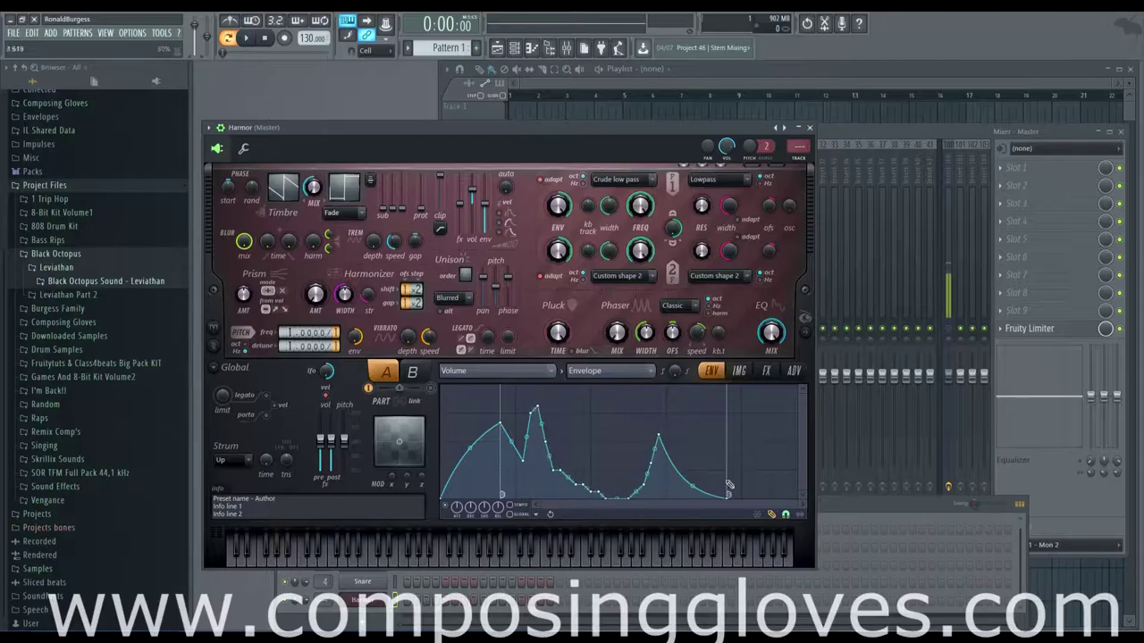
left_click(536, 515)
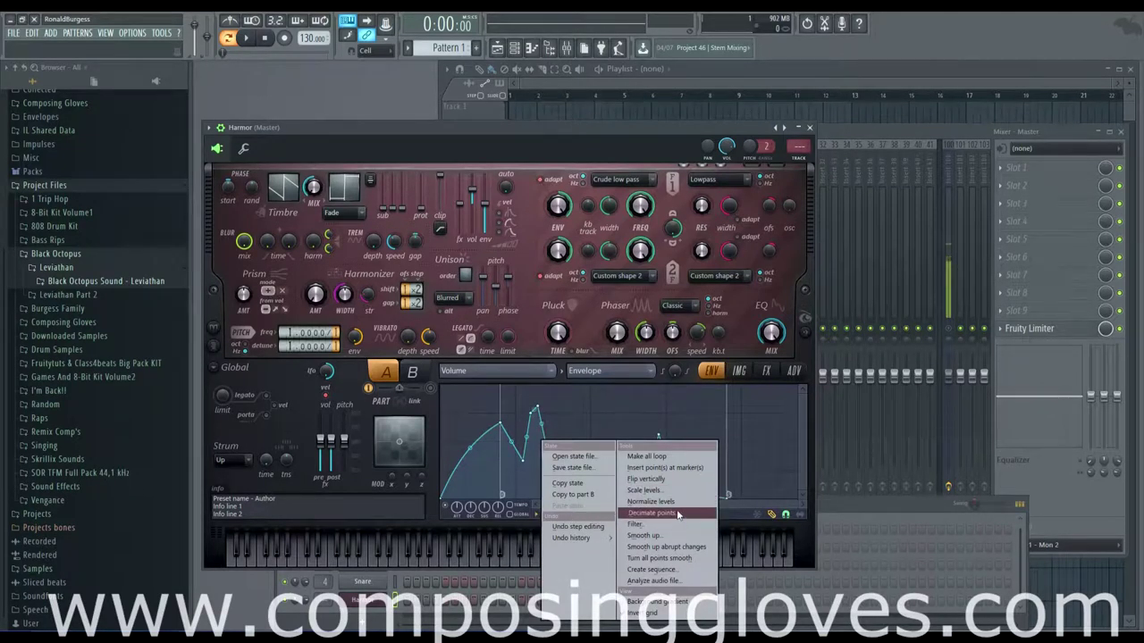
left_click(677, 515)
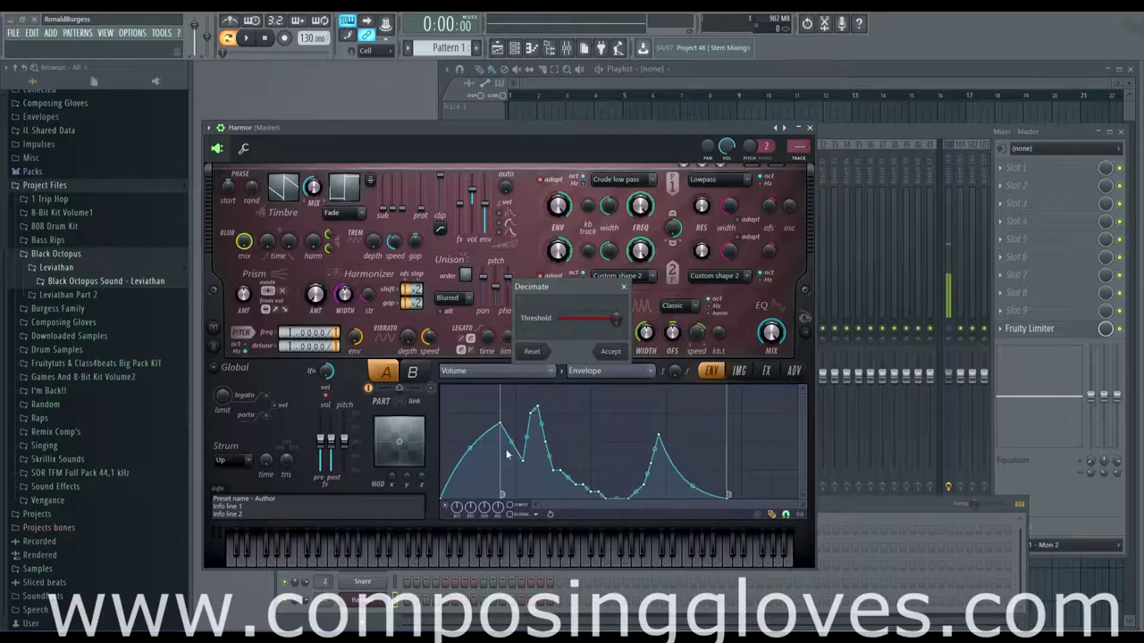
left_click_drag(614, 318, 564, 318)
left_click(610, 351)
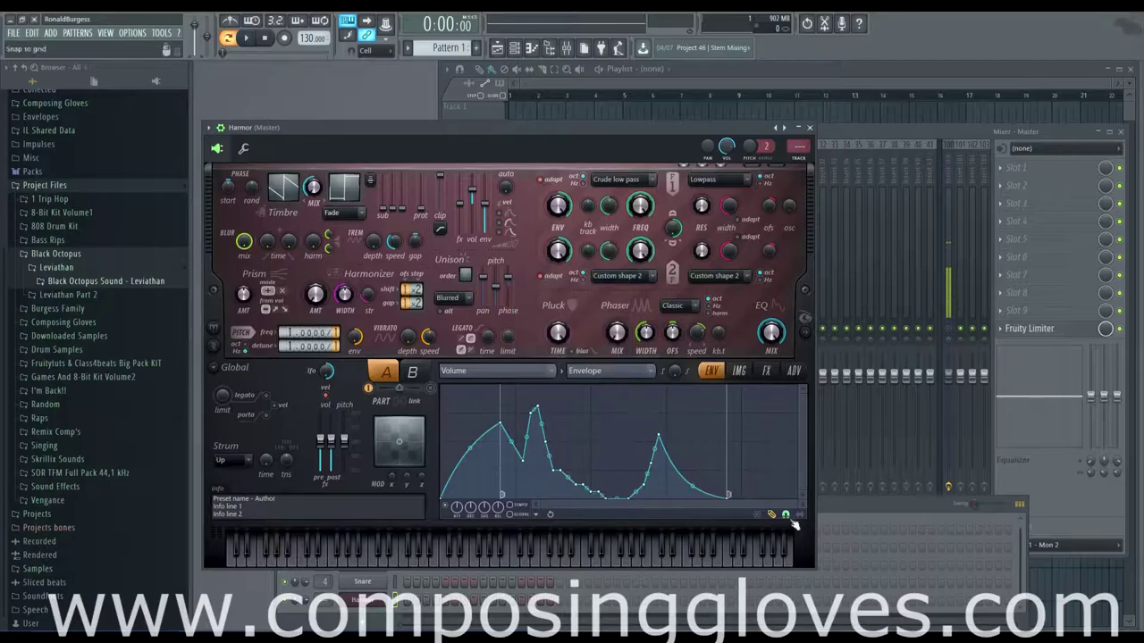
Step: Redraw the envelope freehand with grid snapping off, and try decimating its points at several thresholds before resetting and accepting
left_click(785, 515)
mouse_move(656, 483)
left_mouse_down()
mouse_move(608, 478)
mouse_move(628, 455)
mouse_move(456, 431)
mouse_move(585, 449)
mouse_move(625, 468)
left_mouse_up()
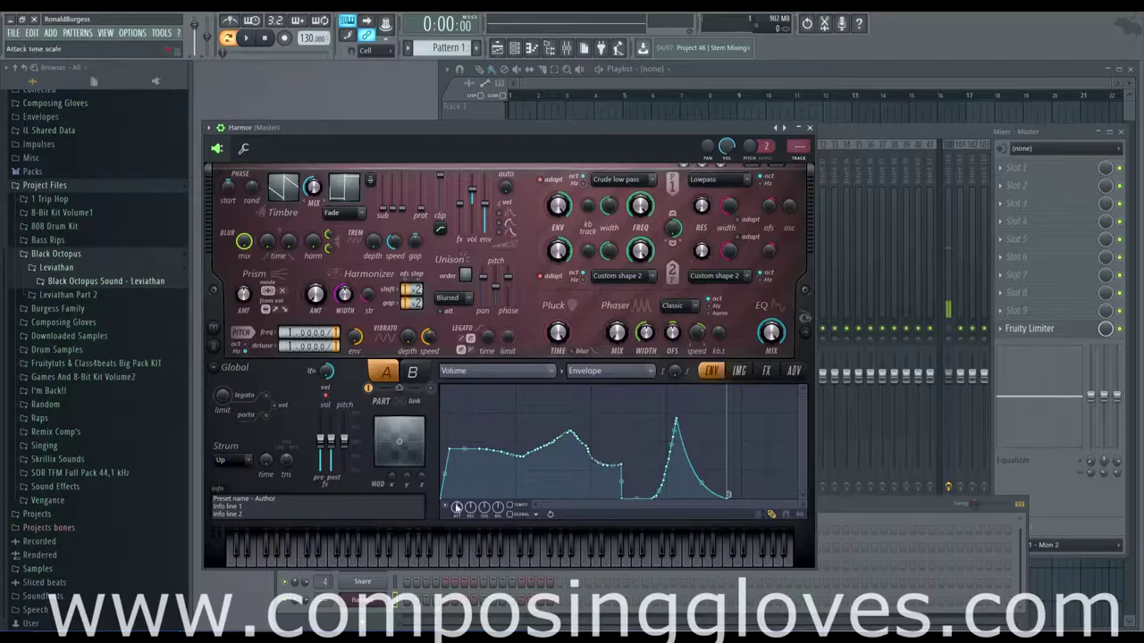
left_click(541, 515)
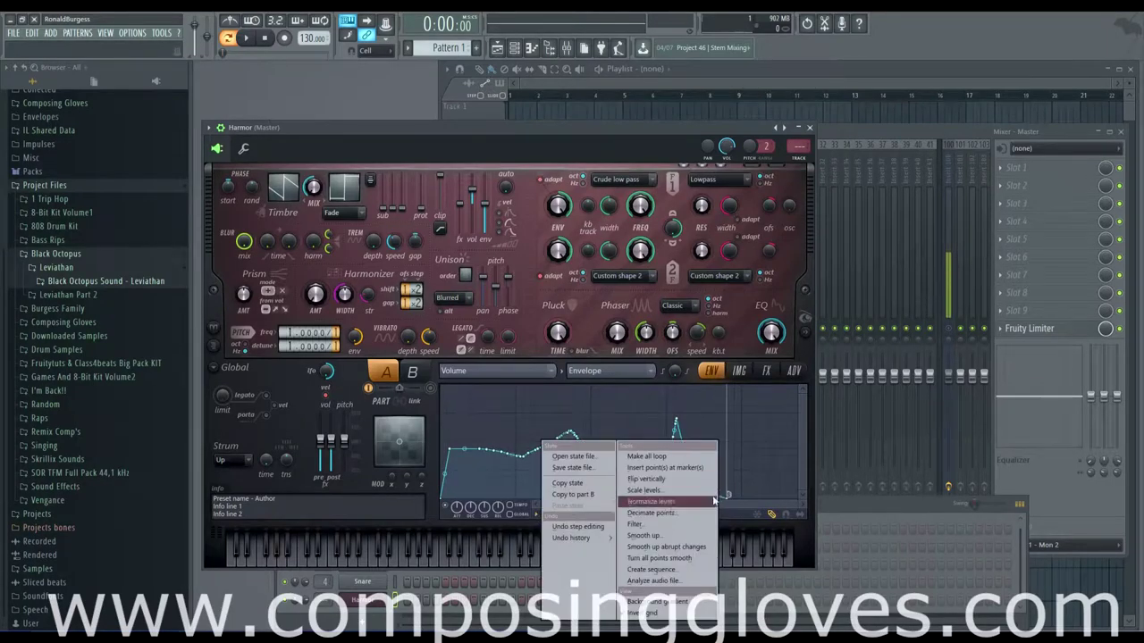
left_click(650, 513)
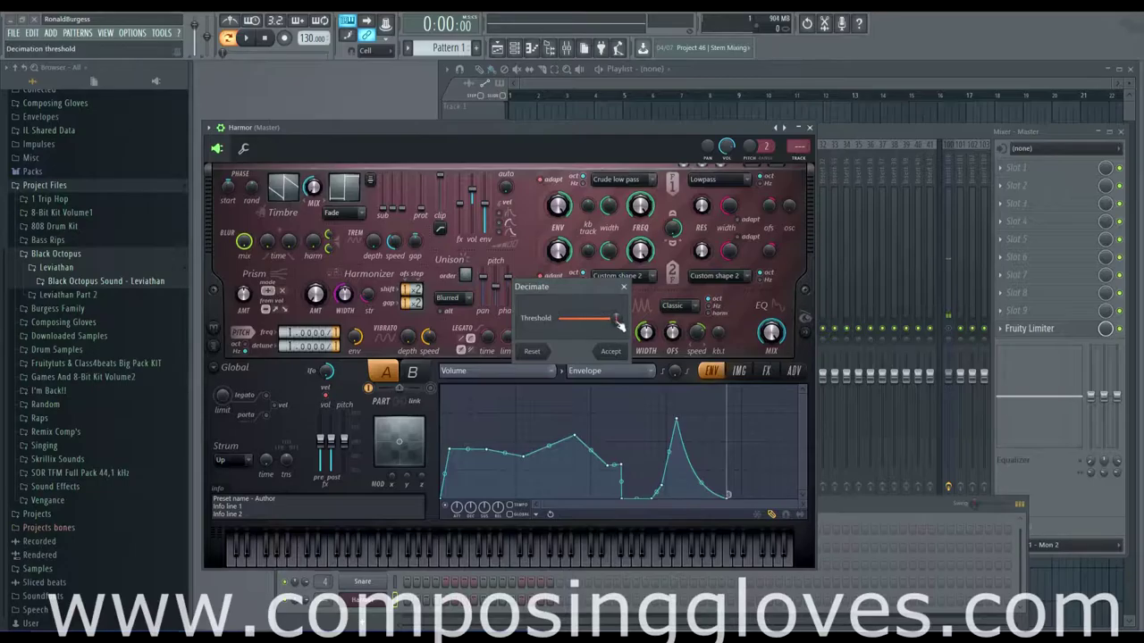
left_click_drag(568, 315, 543, 315)
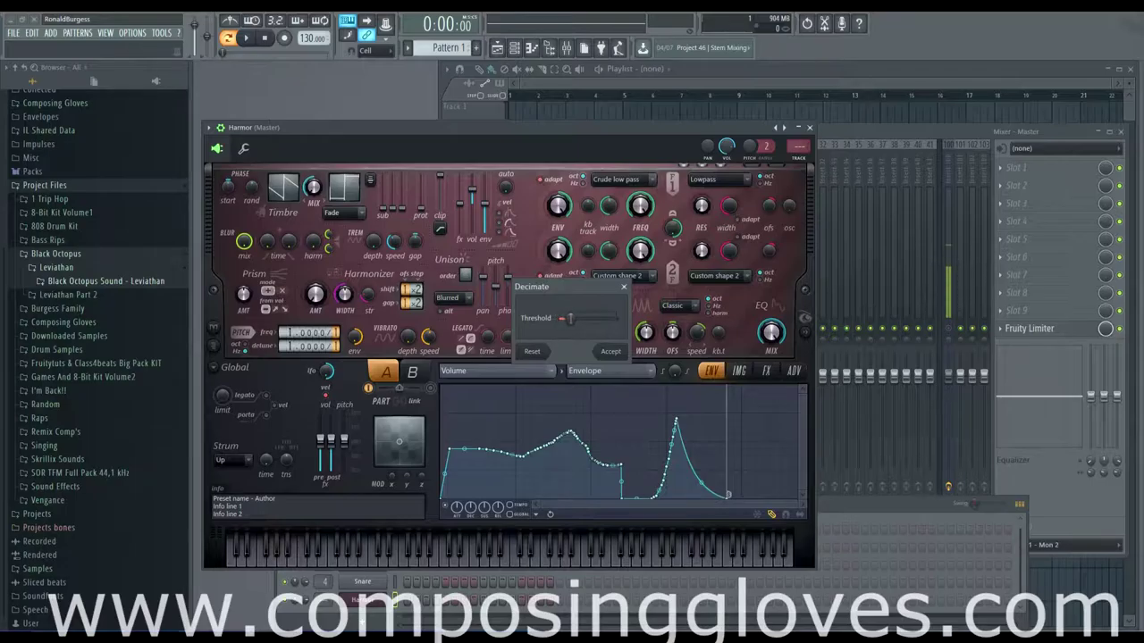
left_click_drag(579, 318, 598, 318)
left_click_drag(599, 318, 606, 318)
left_click(532, 352)
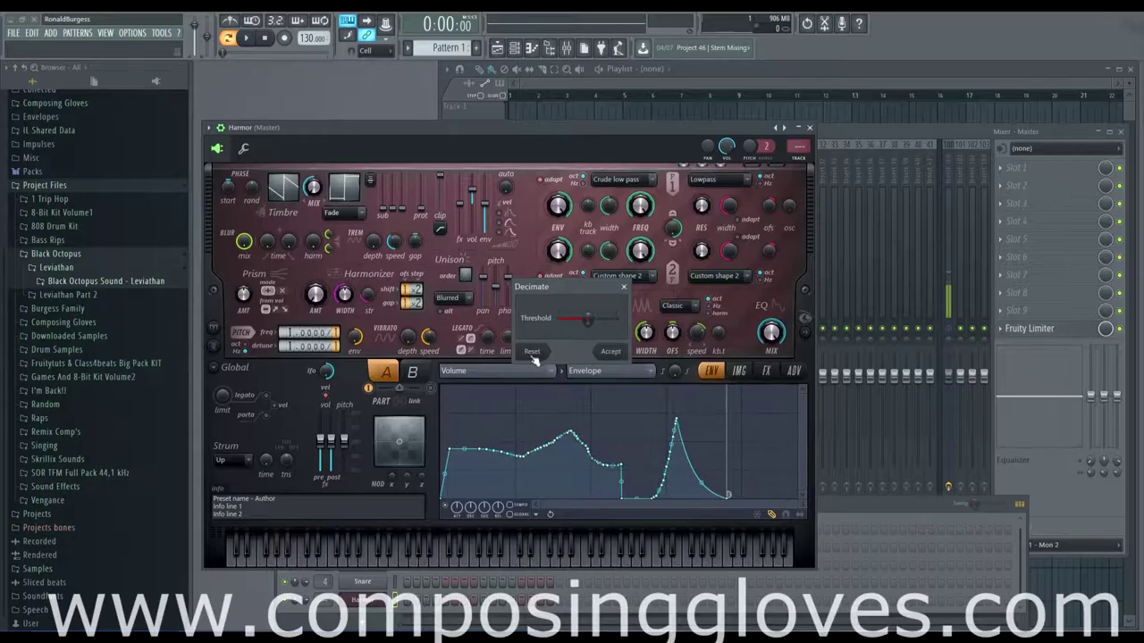
left_click(610, 353)
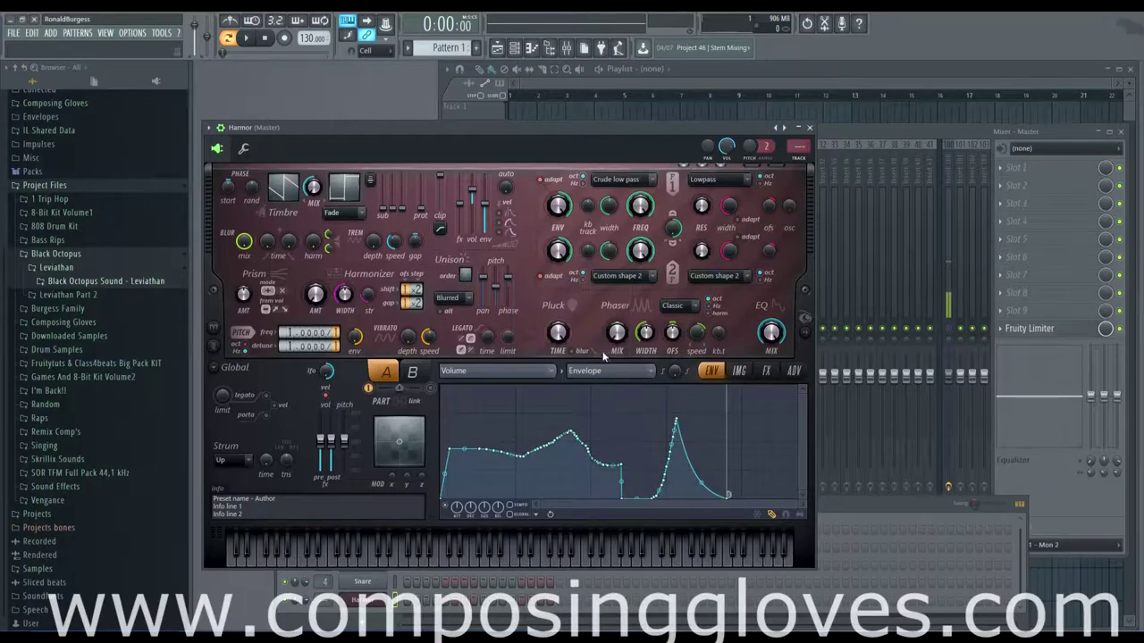
Step: Revert the volume envelope through its undo history to the last added point, and further back to the second vertical flip
left_click(542, 516)
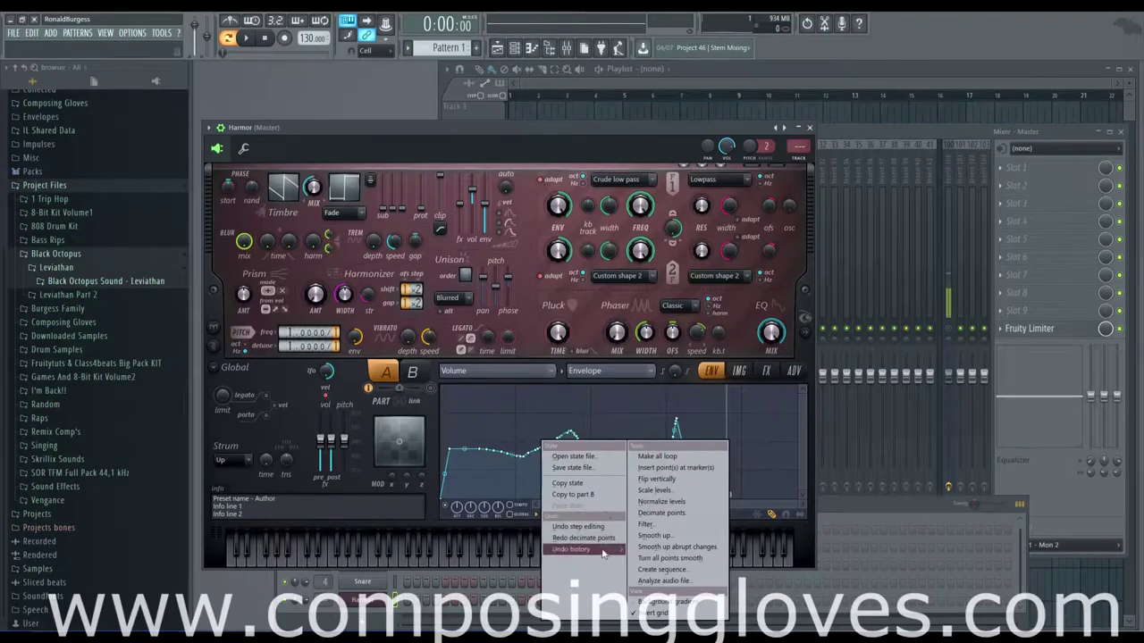
mouse_move(581, 549)
left_click(671, 546)
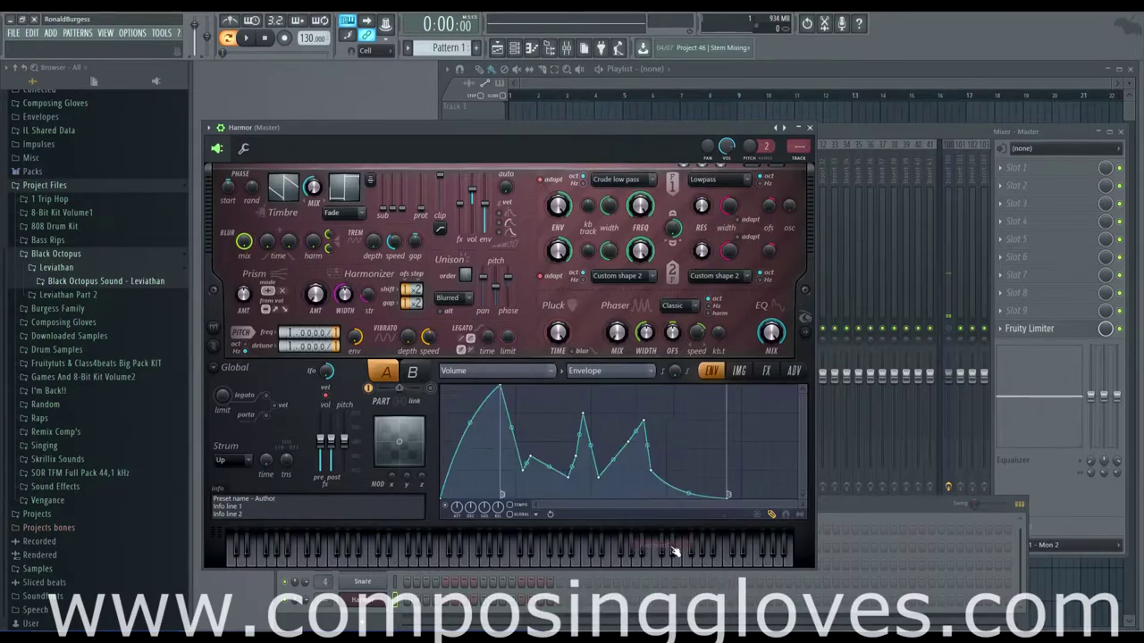
left_click(543, 516)
mouse_move(552, 518)
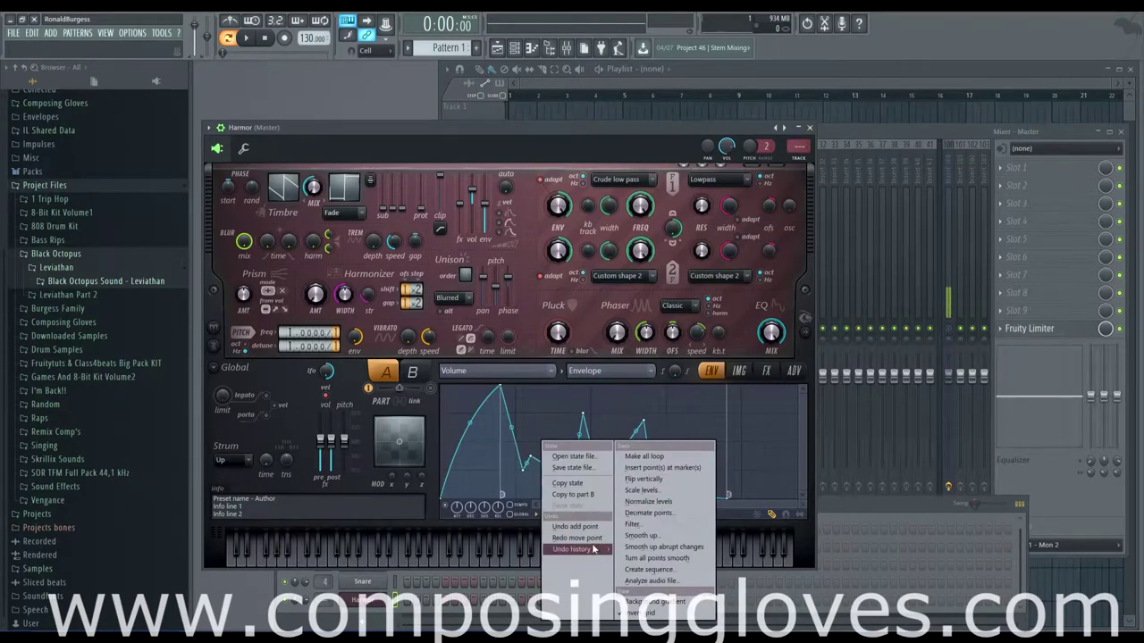
mouse_move(581, 549)
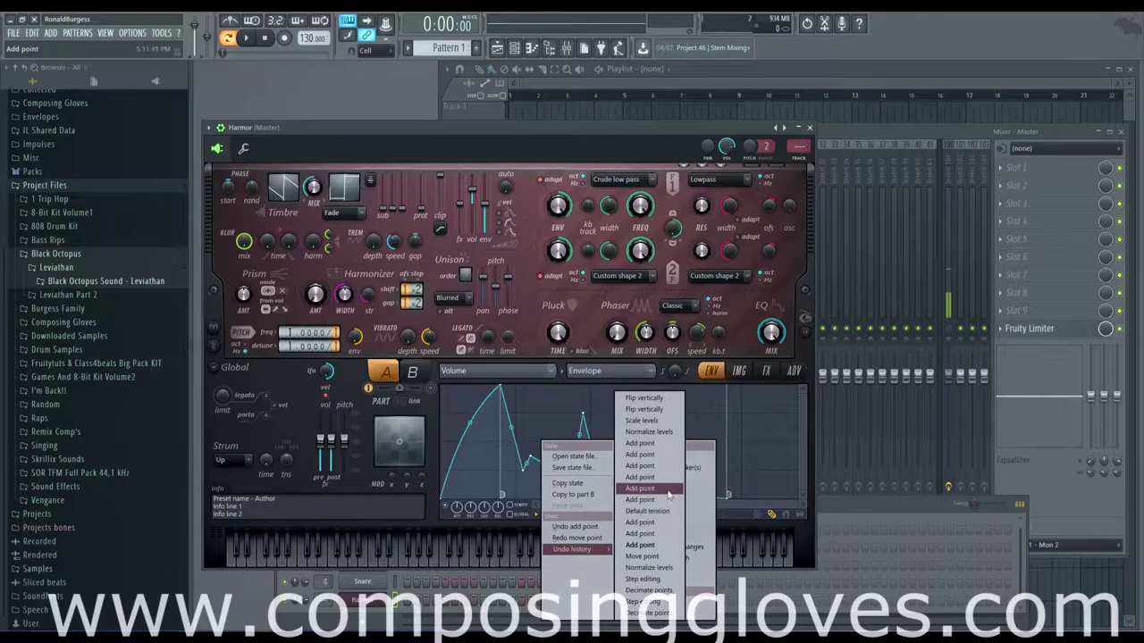
left_click(665, 412)
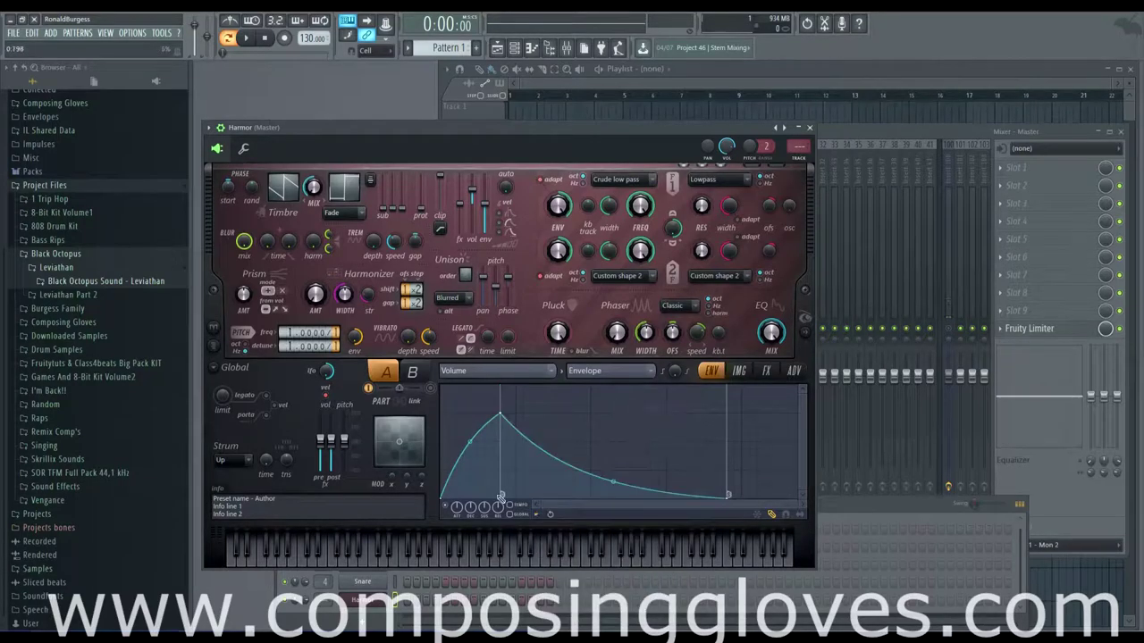
Step: Open the Filter tool on the volume envelope, narrow its width, shift the offset slightly and adjust the decimation
left_click(537, 517)
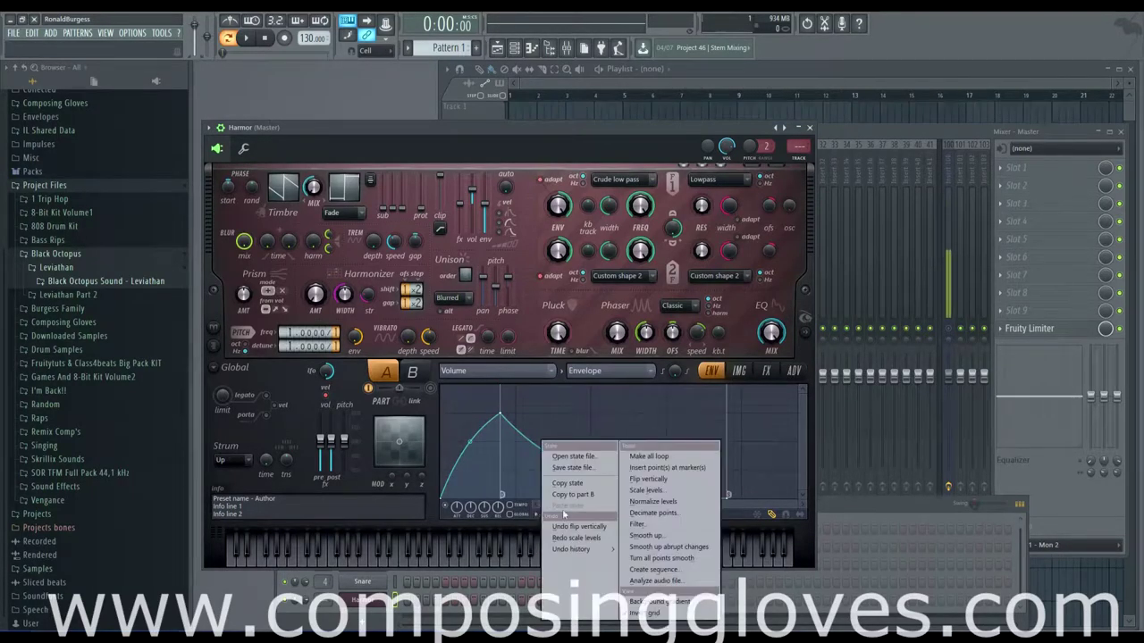
left_click(658, 528)
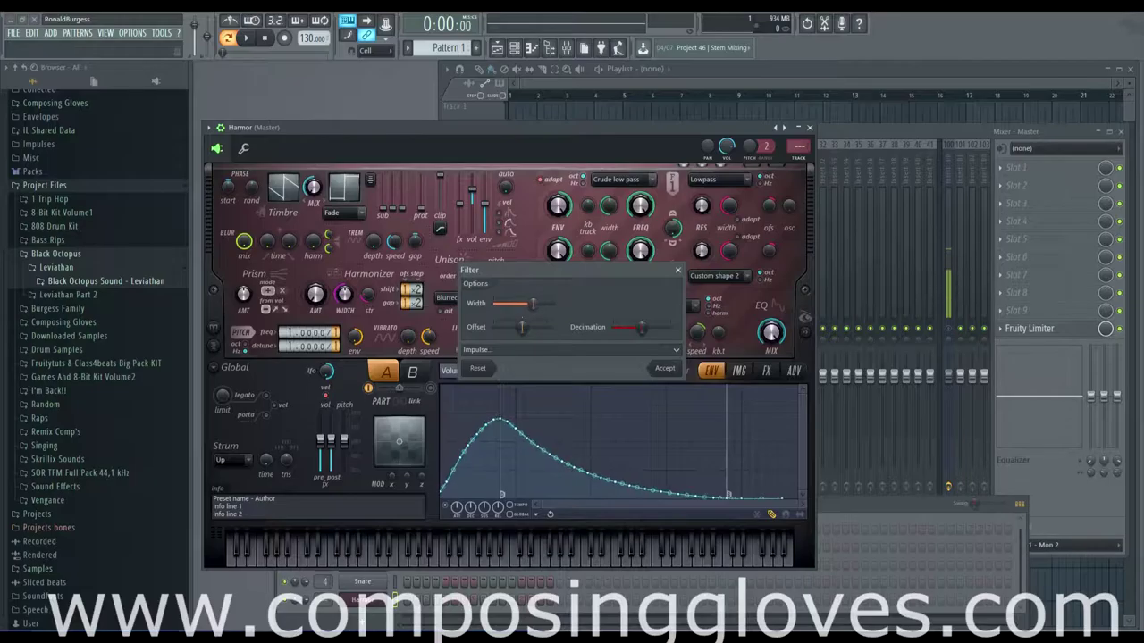
left_click_drag(526, 303, 515, 304)
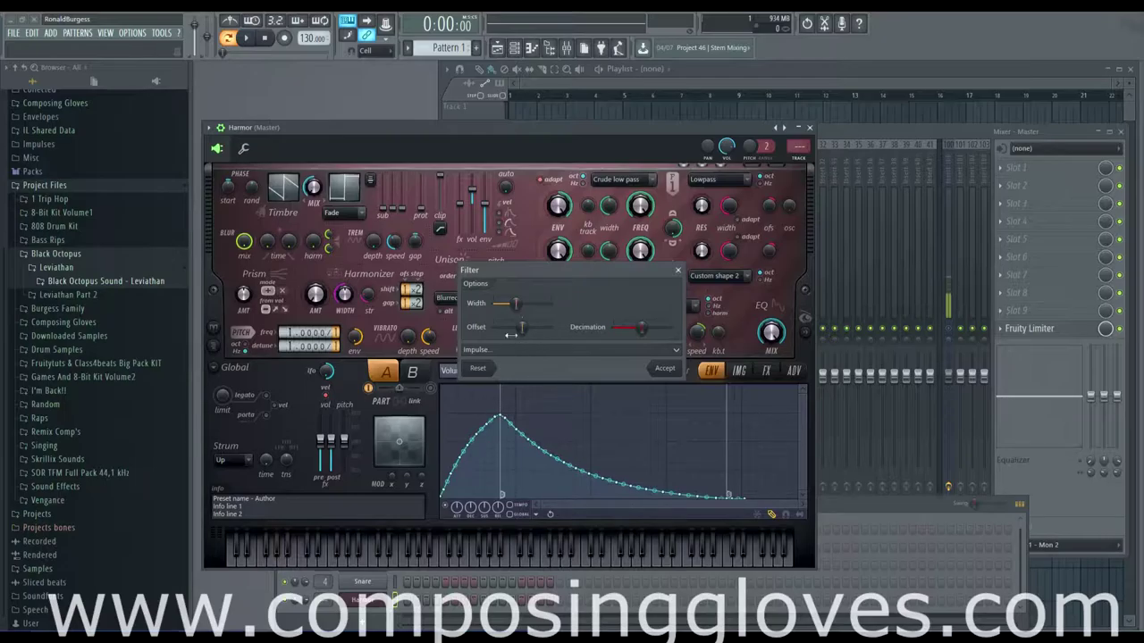
left_click_drag(511, 334, 519, 329)
left_click_drag(639, 333, 613, 329)
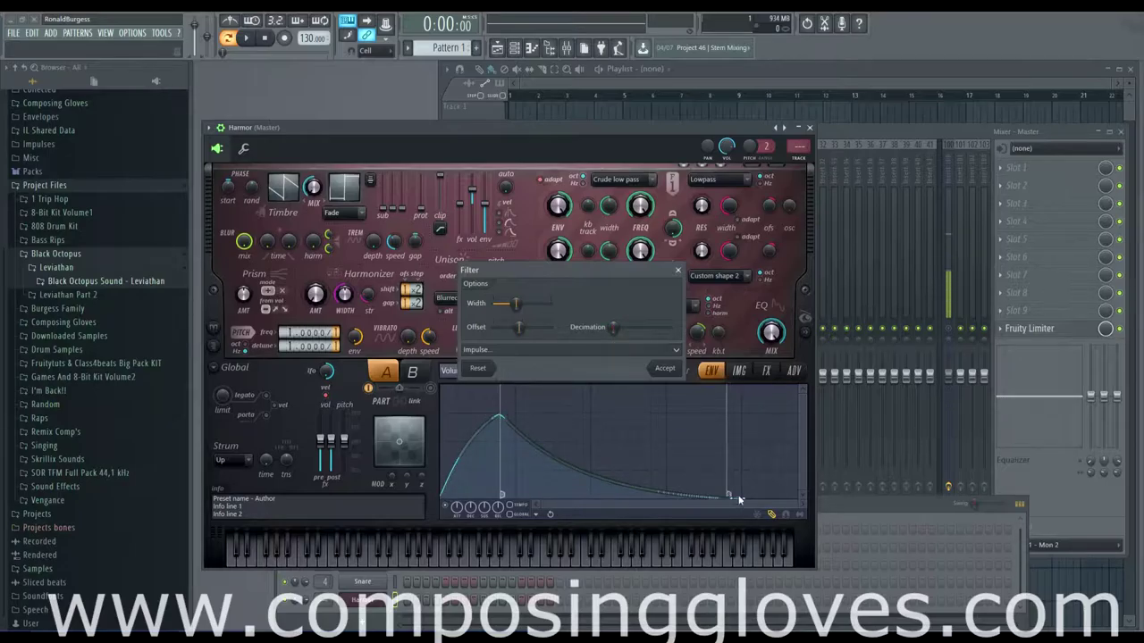
mouse_move(612, 327)
left_mouse_down()
mouse_move(669, 327)
mouse_move(632, 327)
left_mouse_up()
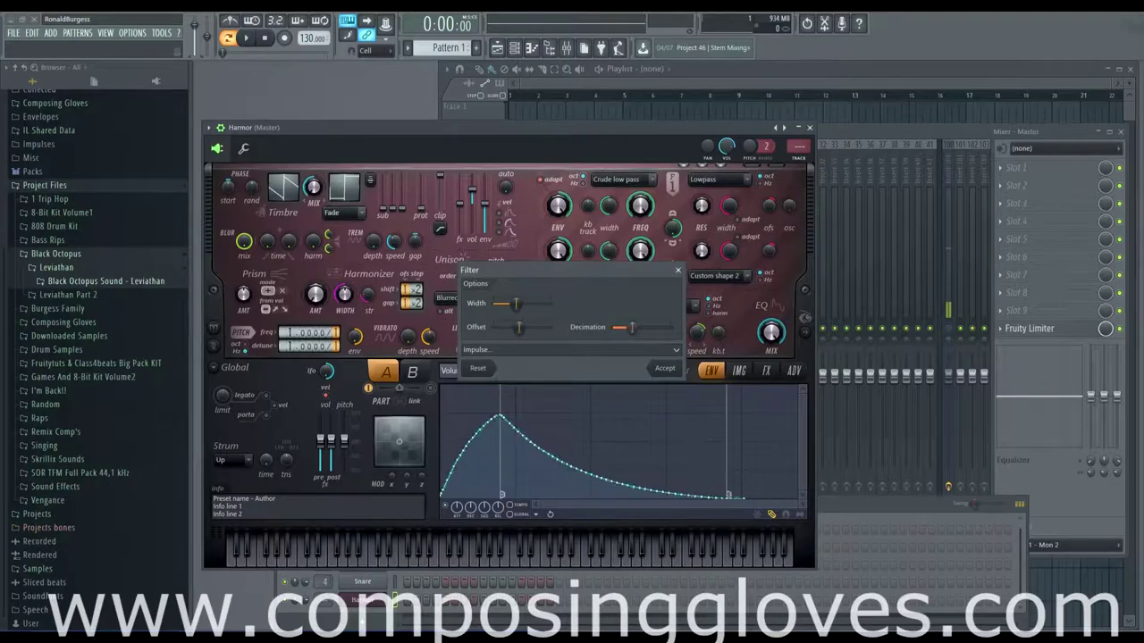
Step: Expand the filter's impulse curve, try reshaping it with the dialog moved beside the envelope, and reset the filter
left_click(677, 352)
left_click_drag(624, 398, 625, 357)
left_click_drag(626, 268, 952, 231)
left_click_drag(846, 365, 900, 332)
left_click(807, 440)
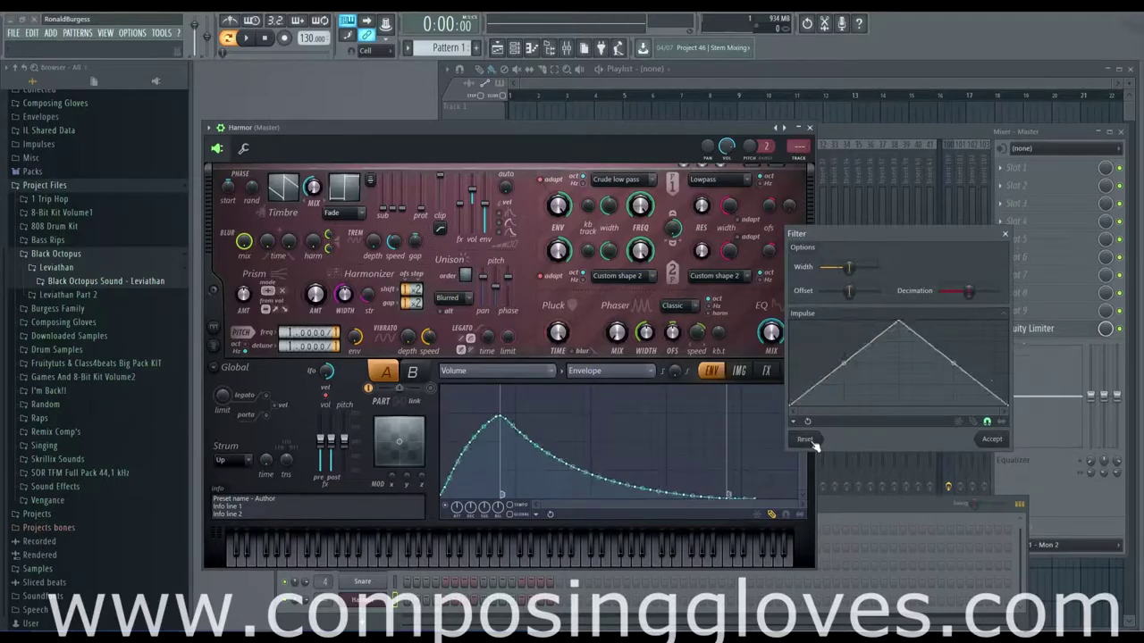
Step: Accept the reset filter and apply Smooth up to the volume envelope at its default settings
left_click(992, 442)
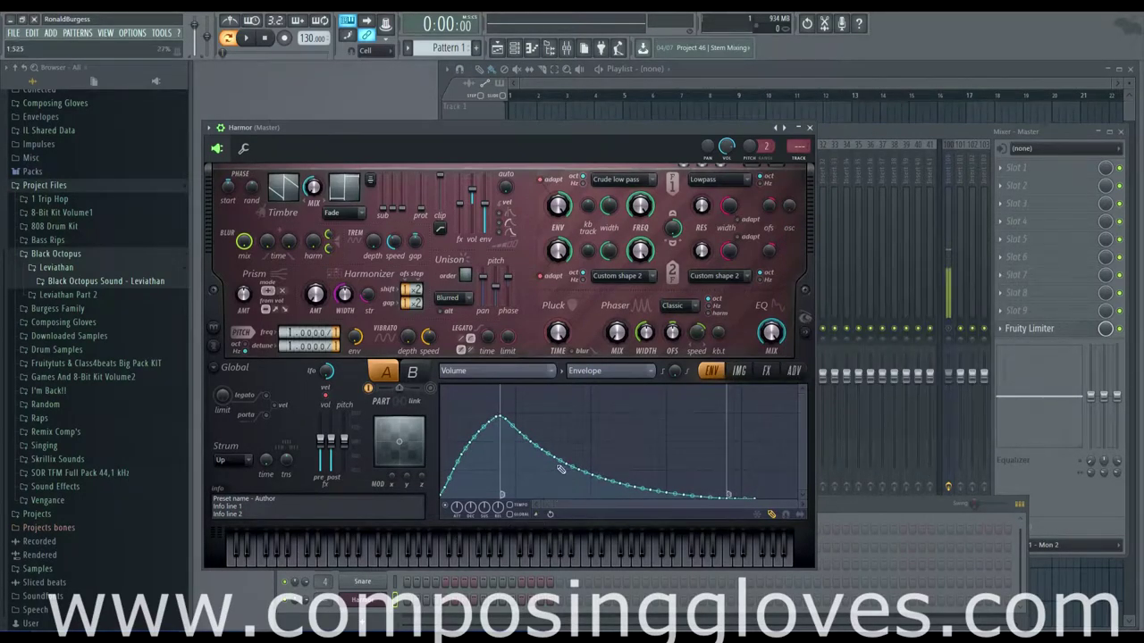
left_click(538, 518)
left_click(695, 536)
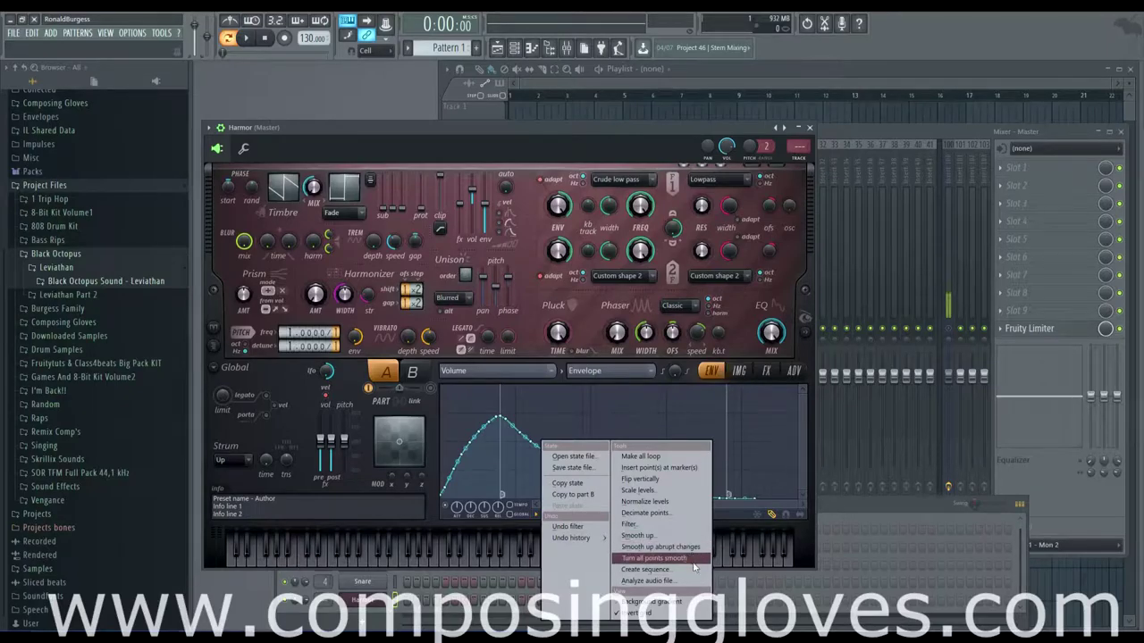
left_click(684, 535)
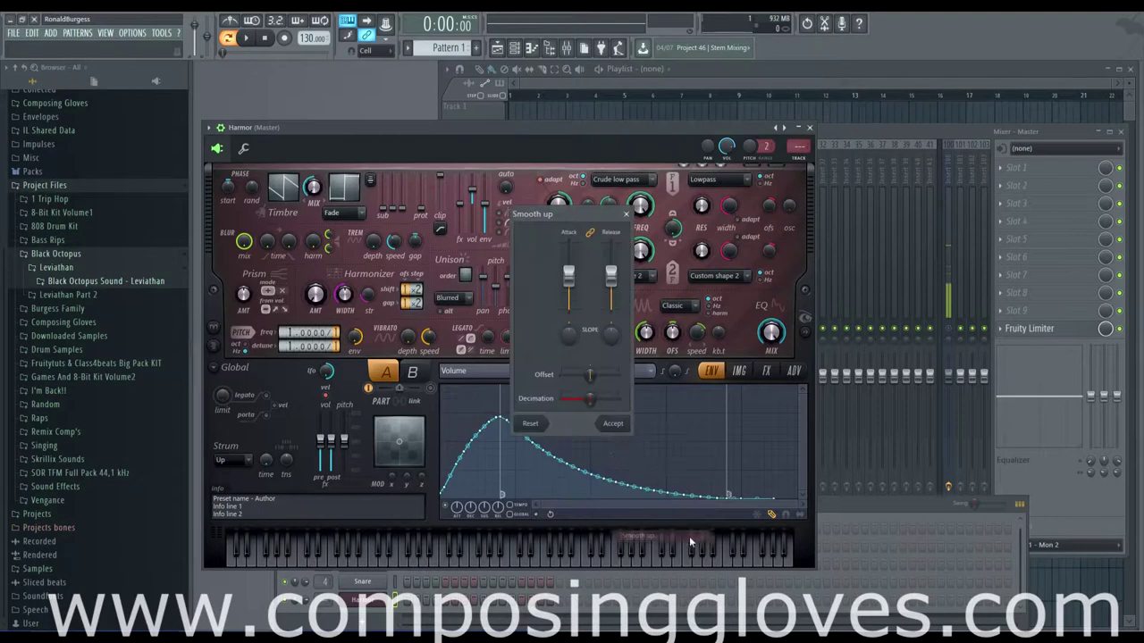
left_click(613, 423)
Step: Turn all points of the volume envelope smooth
left_click(539, 515)
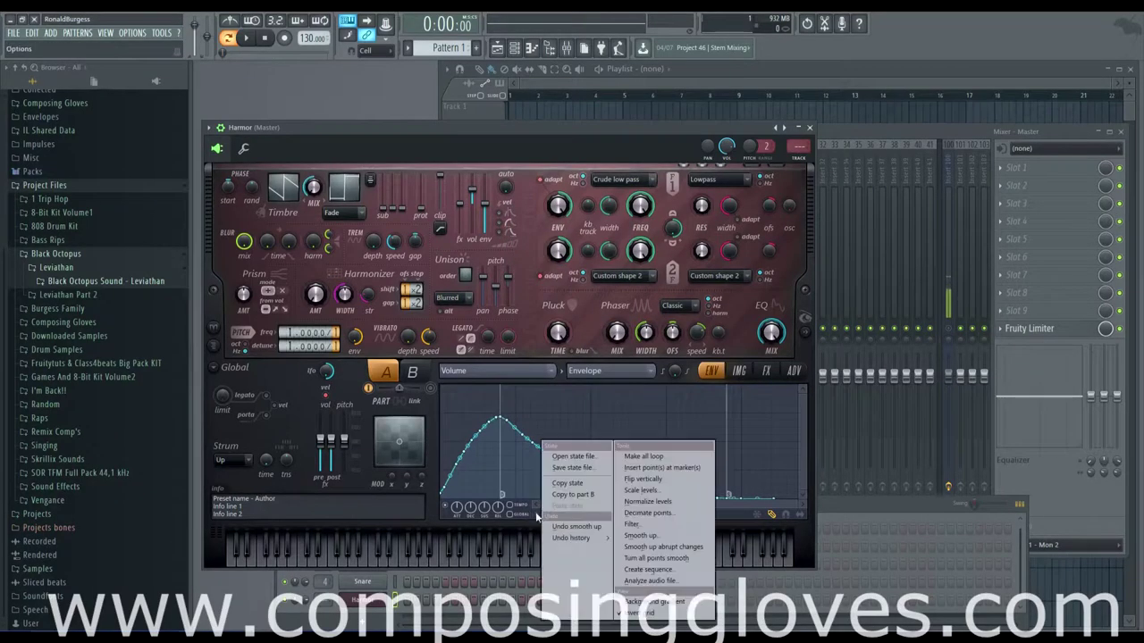
left_click(693, 561)
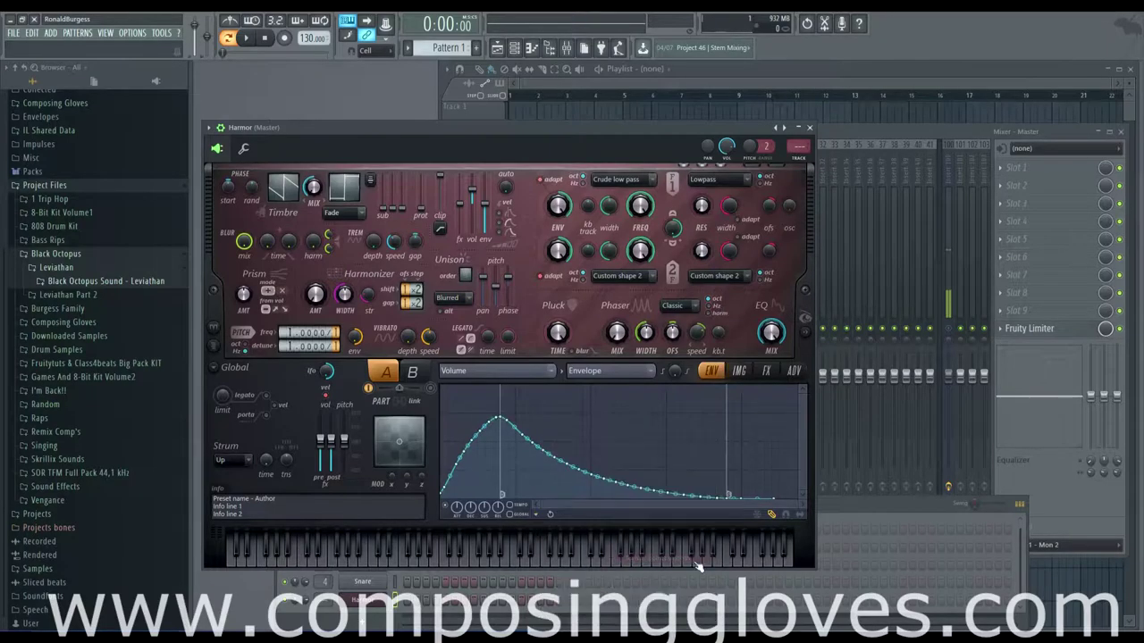
Step: Analyze the 808HC3_X conga sample from the 808 Drum Kit folder as the new volume envelope
left_click(538, 515)
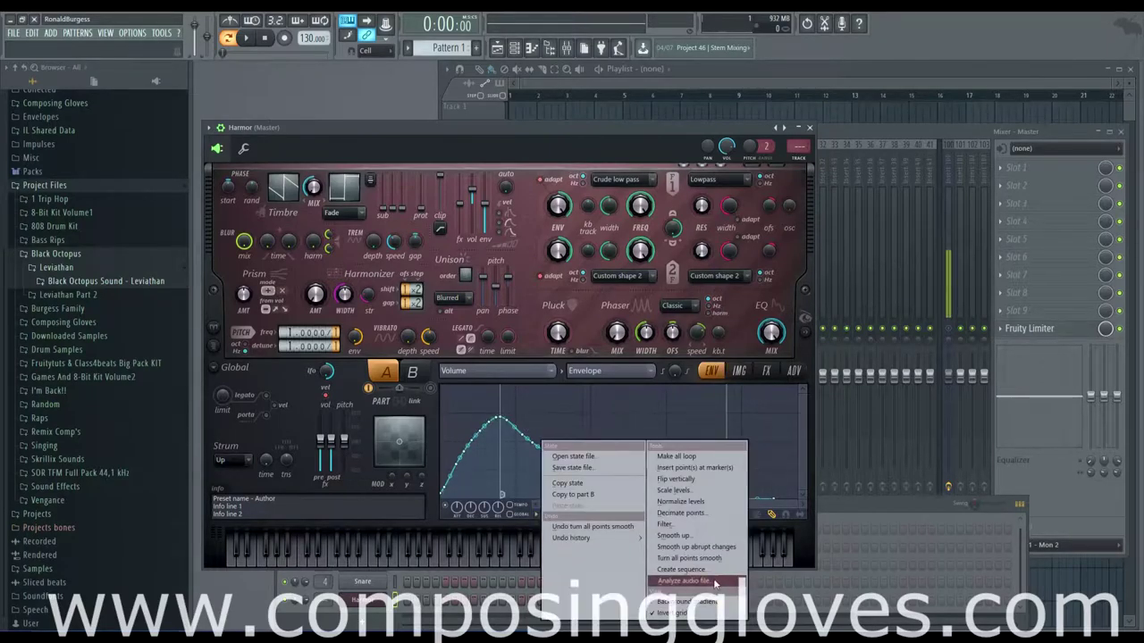
left_click(75, 226)
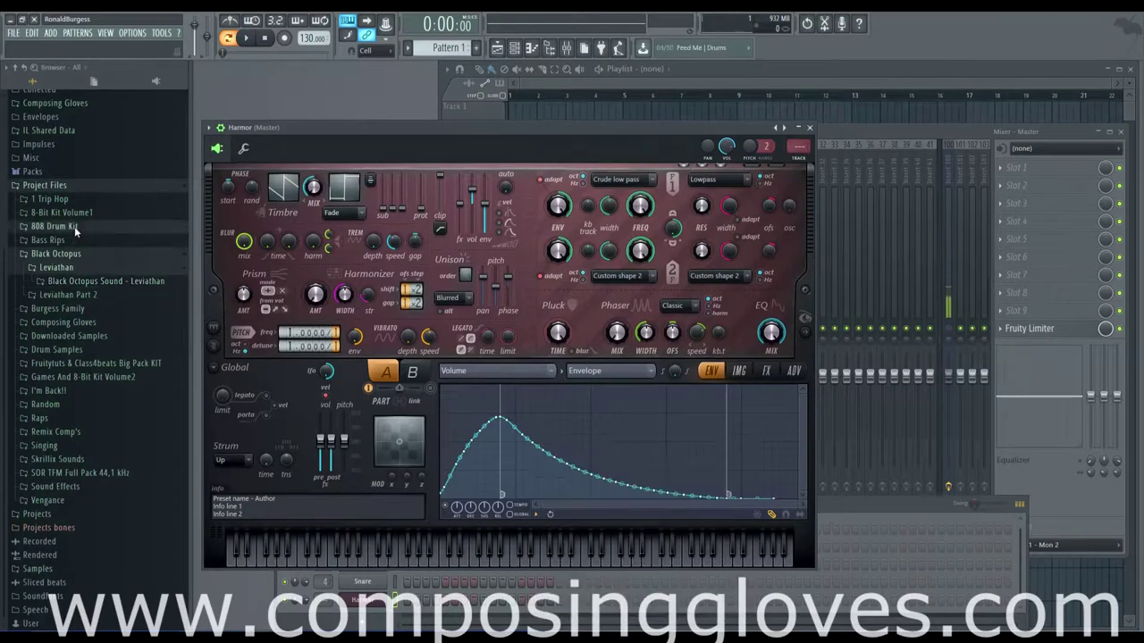
left_click(74, 226)
left_click(74, 288)
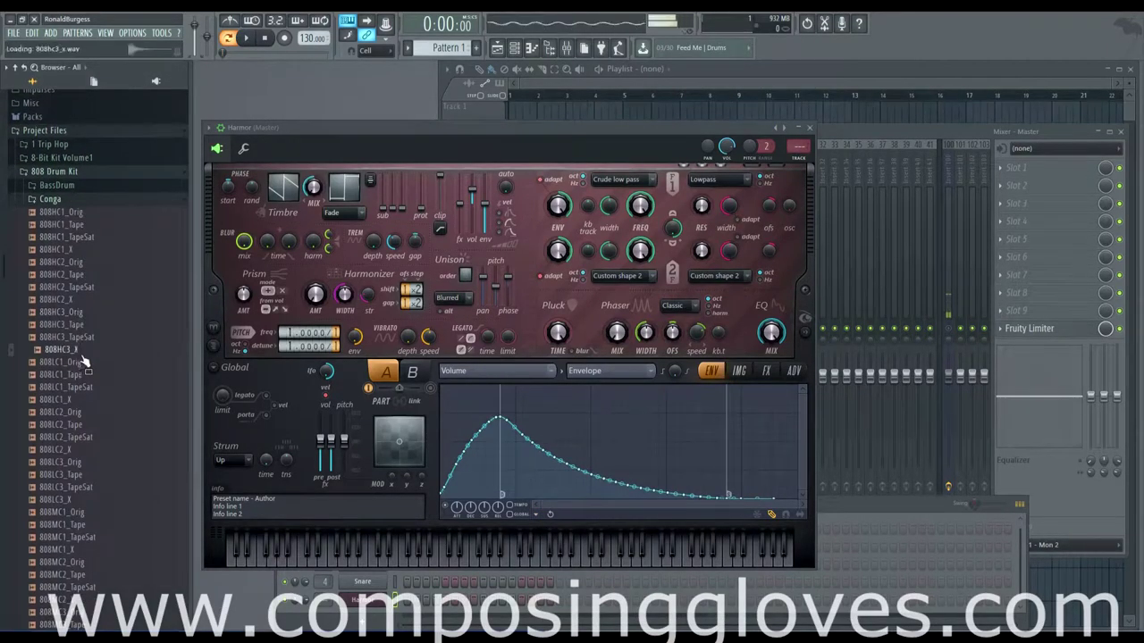
left_click_drag(73, 351, 548, 435)
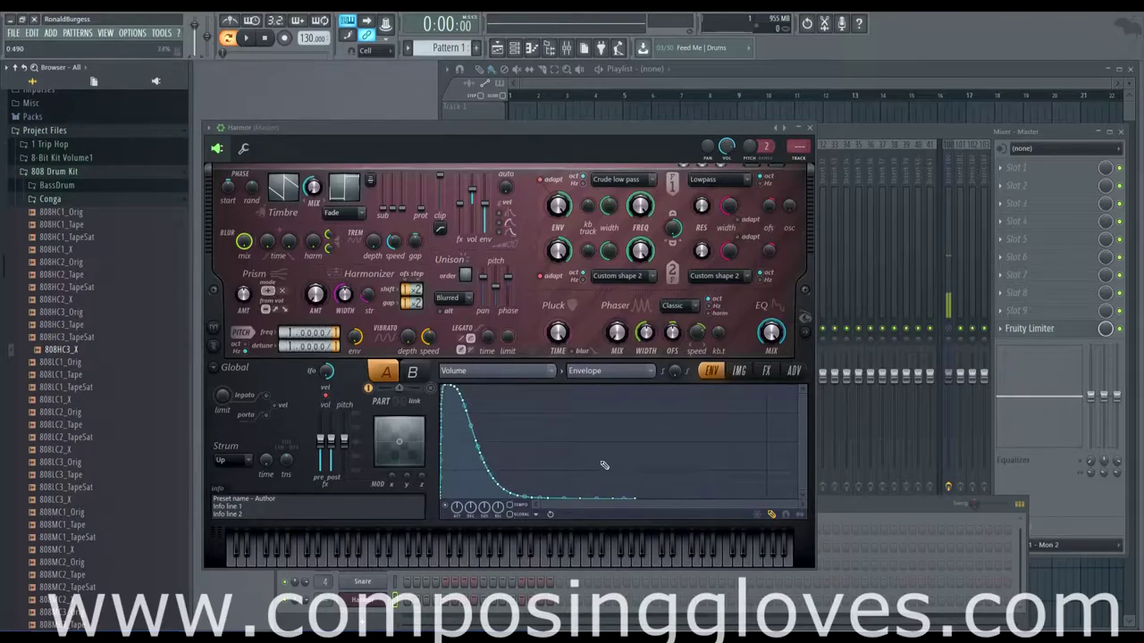
Step: Open Create sequence for the volume envelope and place its dialog clear of the envelope display
left_click(535, 514)
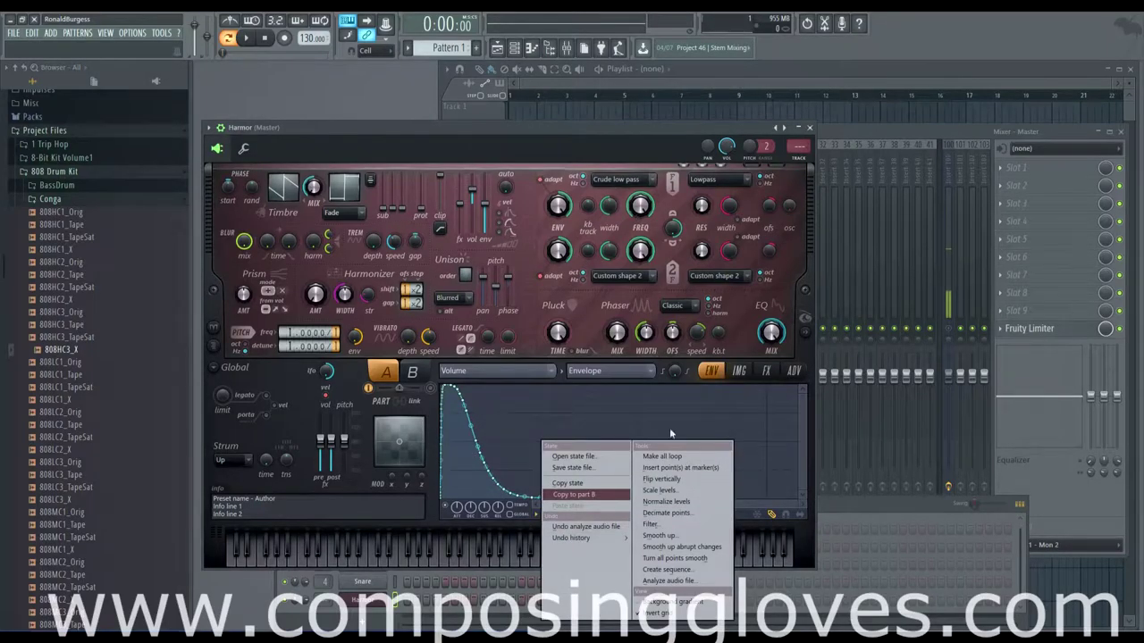
left_click(712, 570)
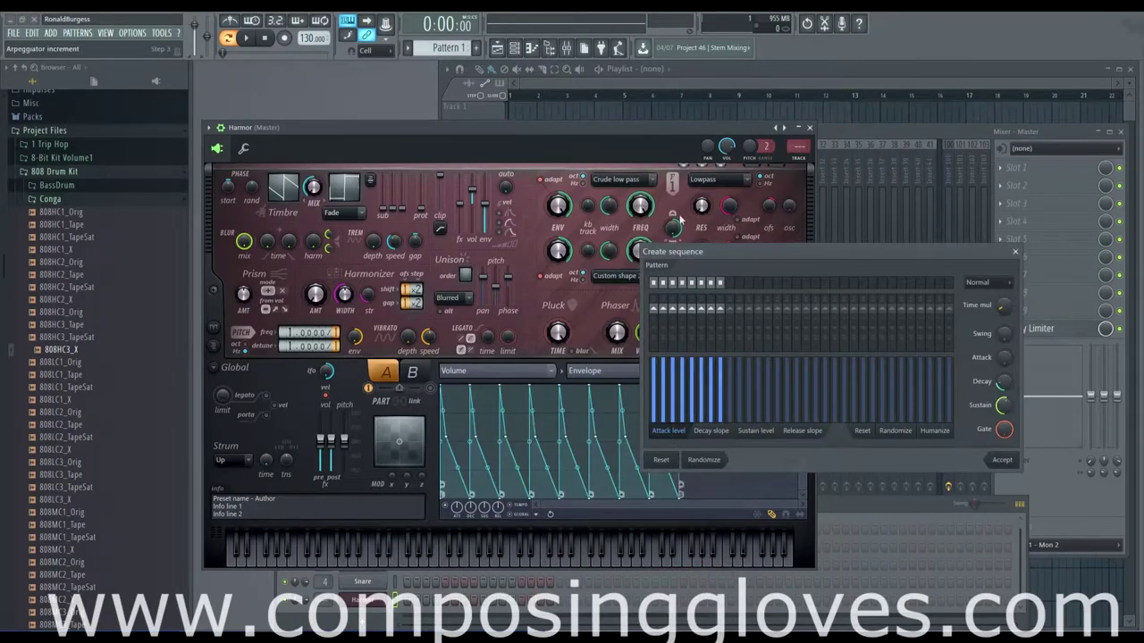
left_click_drag(700, 256, 383, 147)
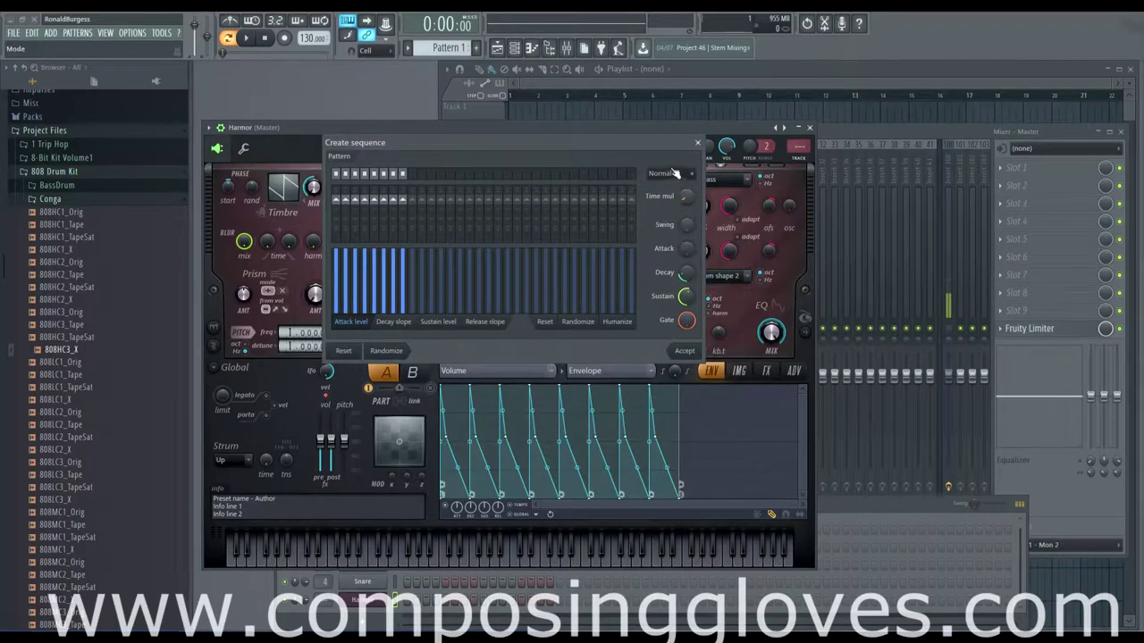
Step: Tie the first three steps of the sequence pattern into one long step
left_click(347, 175)
left_click(346, 175)
left_click(346, 176)
right_click(345, 176)
left_click(345, 176)
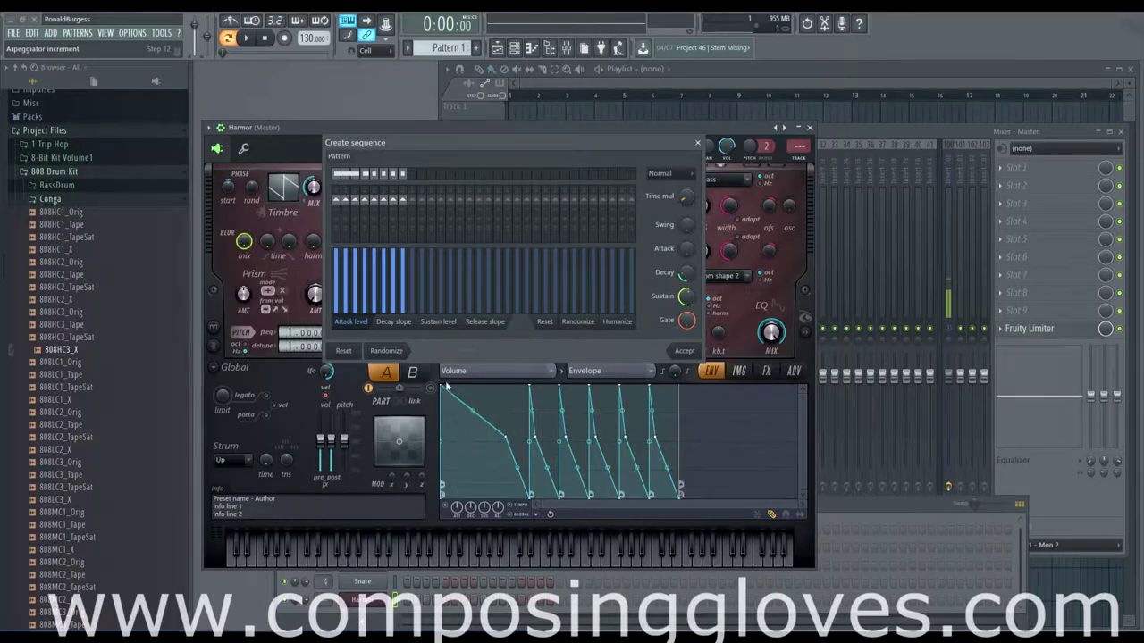
Step: Draw varied attack levels across the eight sequence steps and vary the release slopes of several steps
left_click_drag(339, 284, 411, 277)
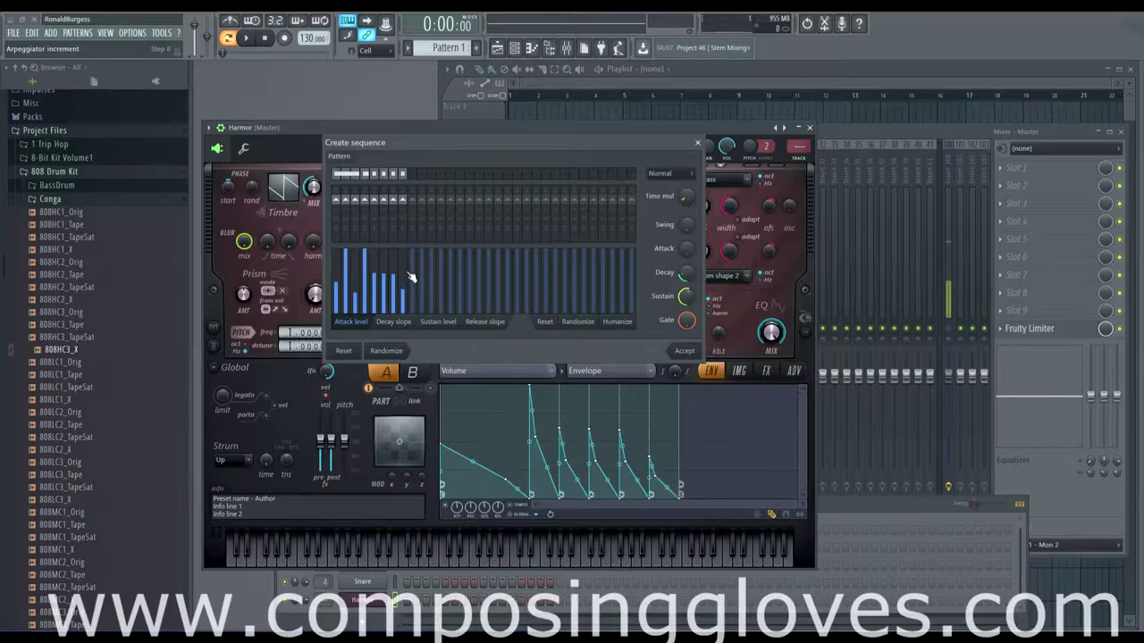
left_click(389, 324)
left_click(436, 325)
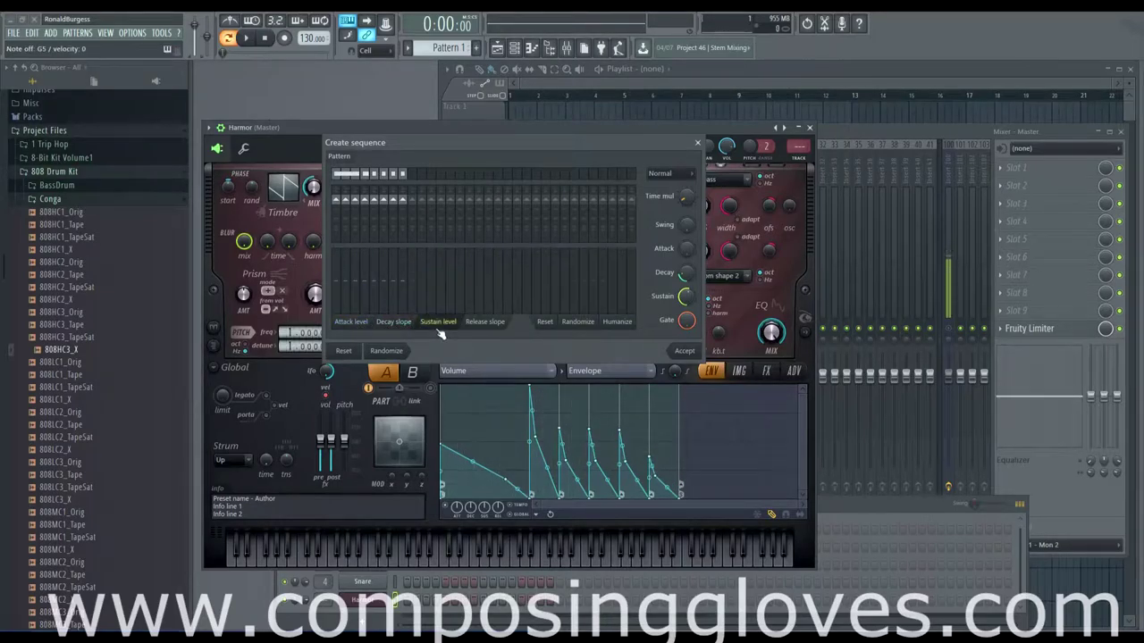
left_click(482, 325)
mouse_move(364, 282)
left_mouse_down()
mouse_move(382, 267)
mouse_move(356, 308)
left_mouse_up()
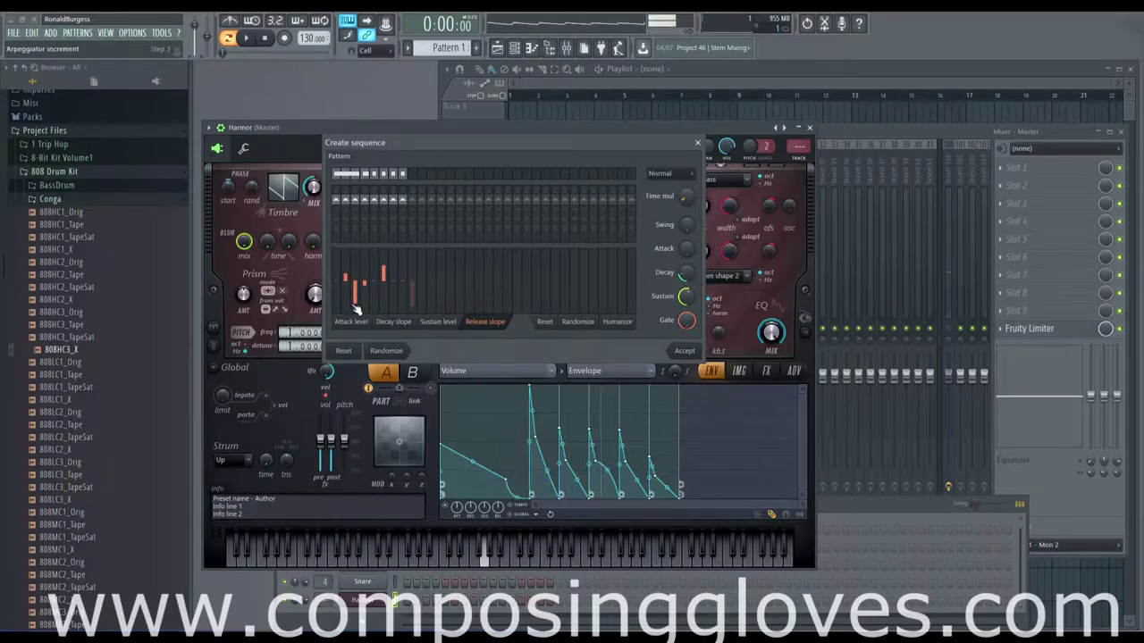
Step: Vary the decay slopes of several sequence steps and return to the attack level lane
left_click(438, 321)
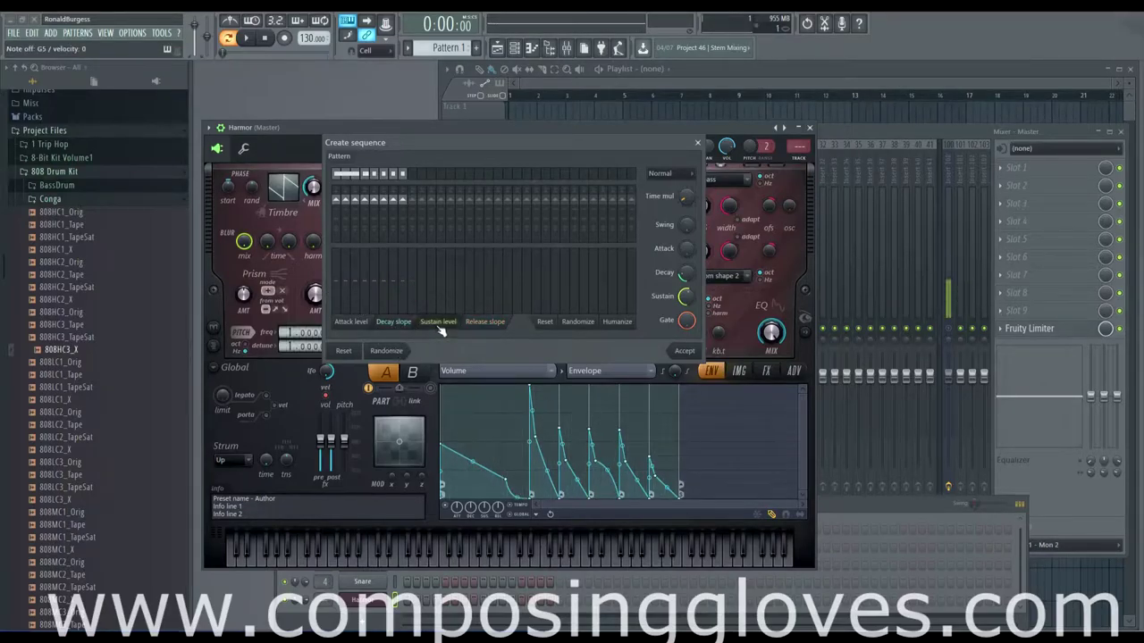
left_click(403, 325)
mouse_move(355, 285)
left_mouse_down()
mouse_move(386, 283)
mouse_move(387, 297)
left_mouse_up()
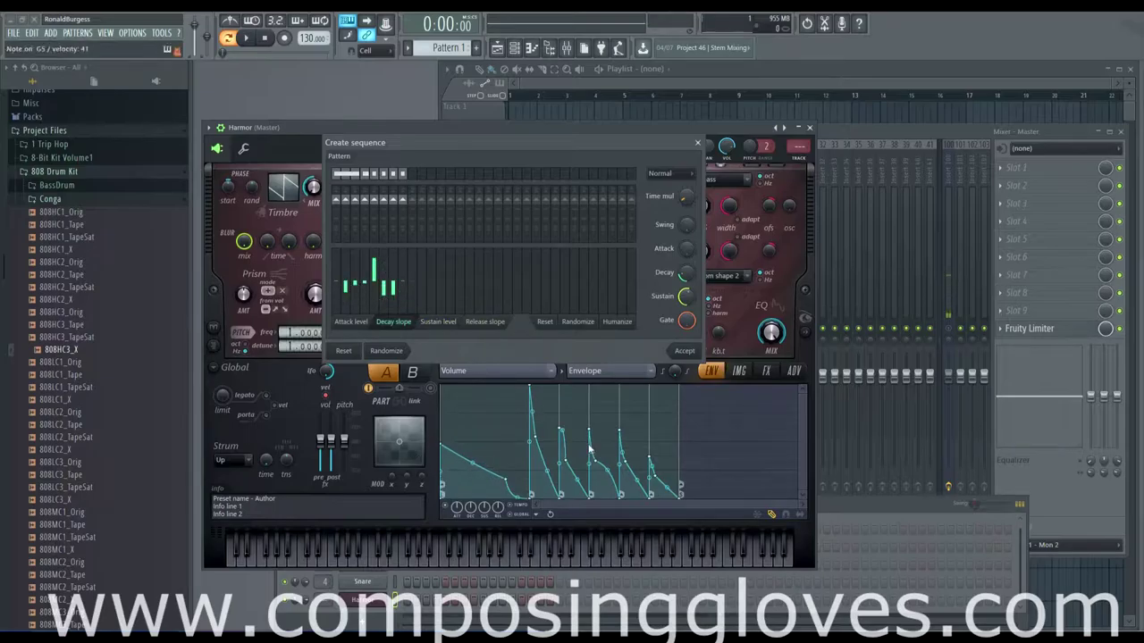
left_click(351, 322)
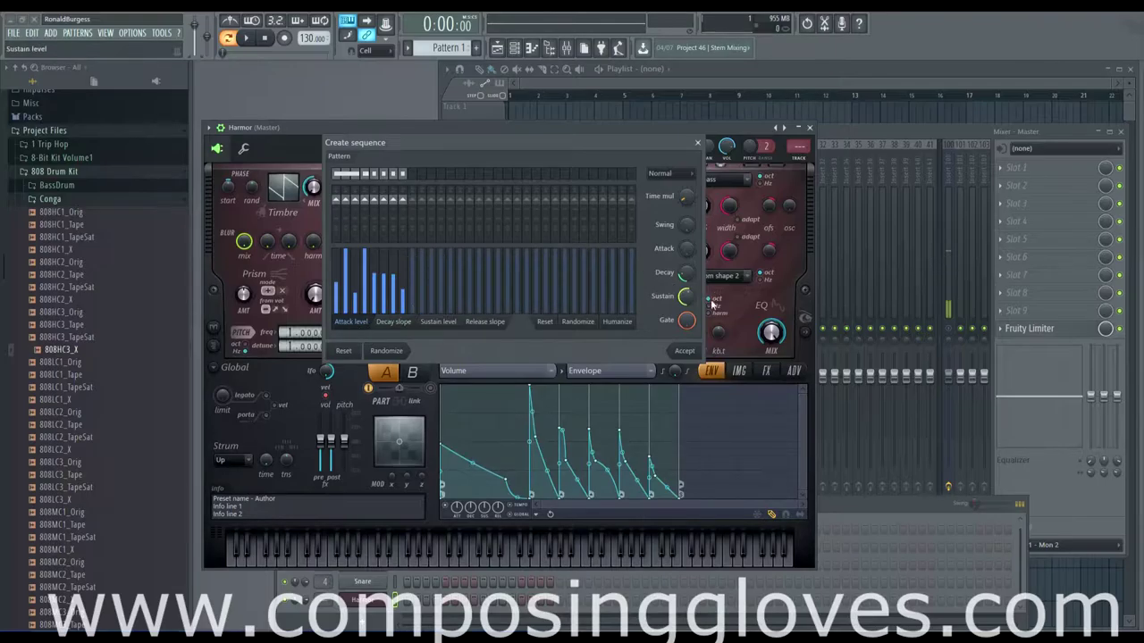
Step: Lower the sequence's sustain slightly, and try adding swing before setting it back to none
mouse_move(686, 296)
left_mouse_down()
mouse_move(686, 278)
mouse_move(686, 336)
mouse_move(686, 302)
left_mouse_up()
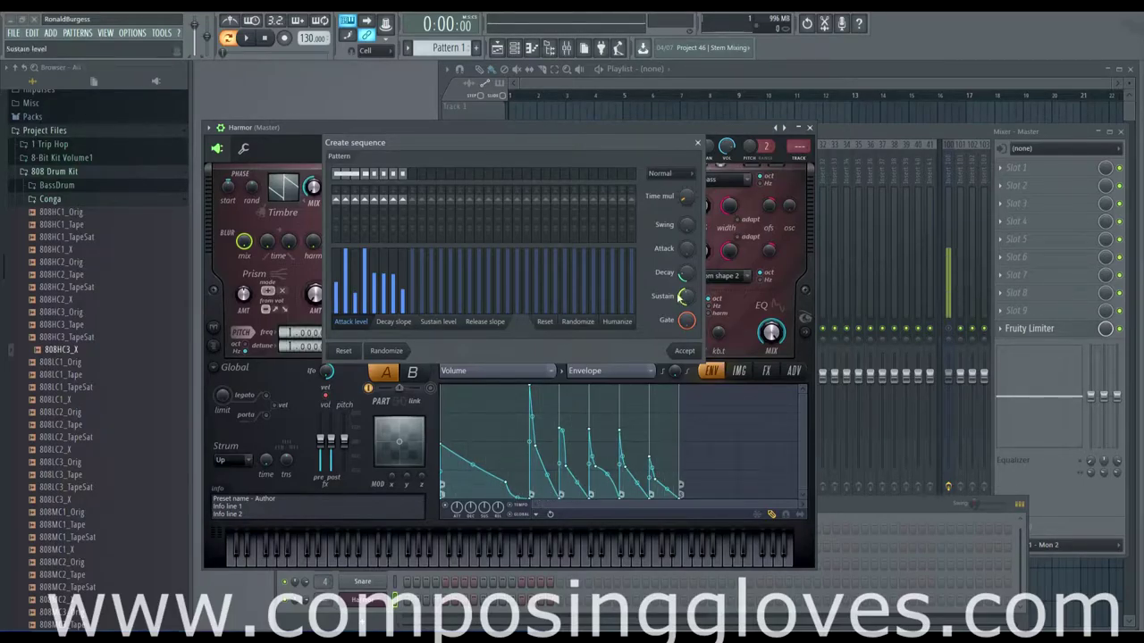
left_click_drag(687, 230, 687, 273)
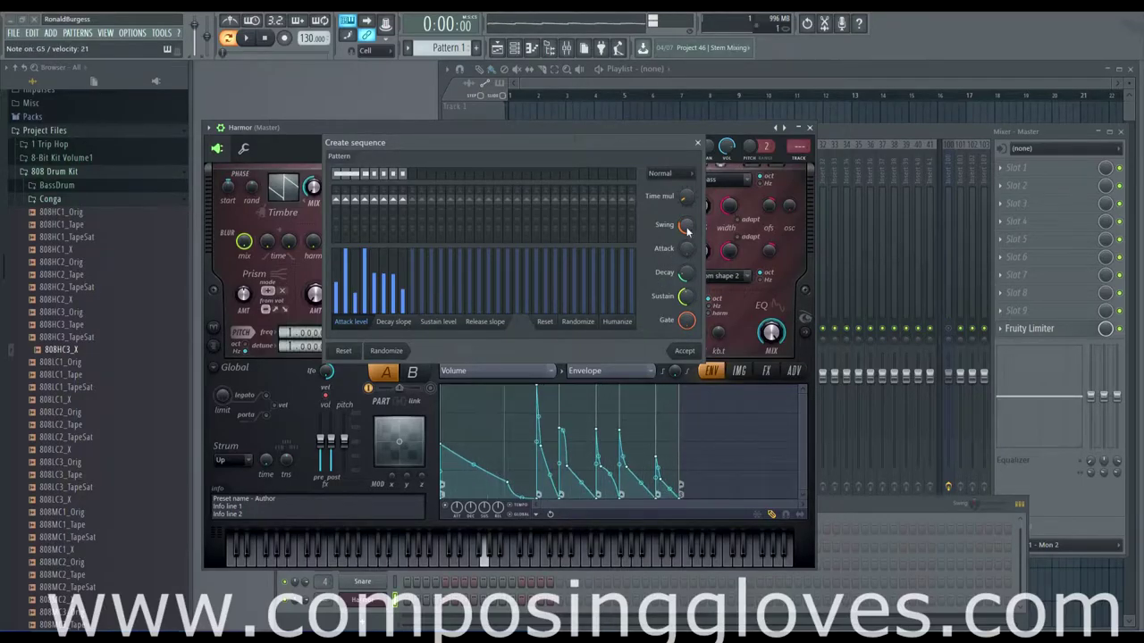
left_click_drag(687, 231, 687, 285)
Step: Try shorter and longer time multipliers for the sequence, and raise the attack time before returning it to minimum
left_click_drag(687, 195, 687, 255)
mouse_move(687, 198)
left_mouse_down()
mouse_move(687, 172)
mouse_move(687, 203)
left_mouse_up()
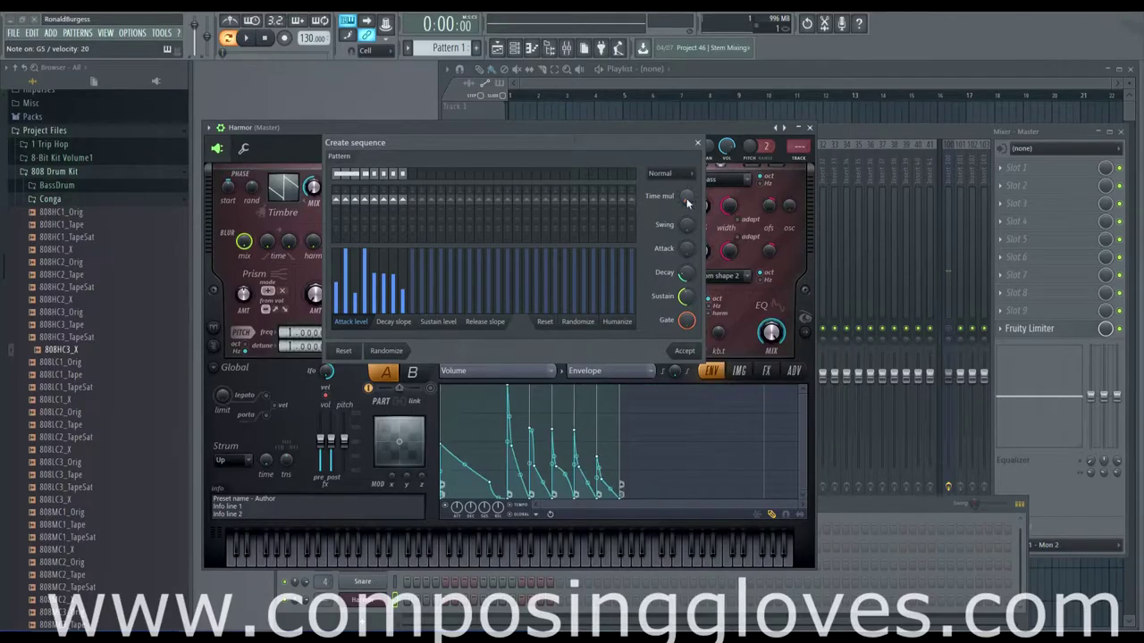
scroll(687, 202, "up", 2)
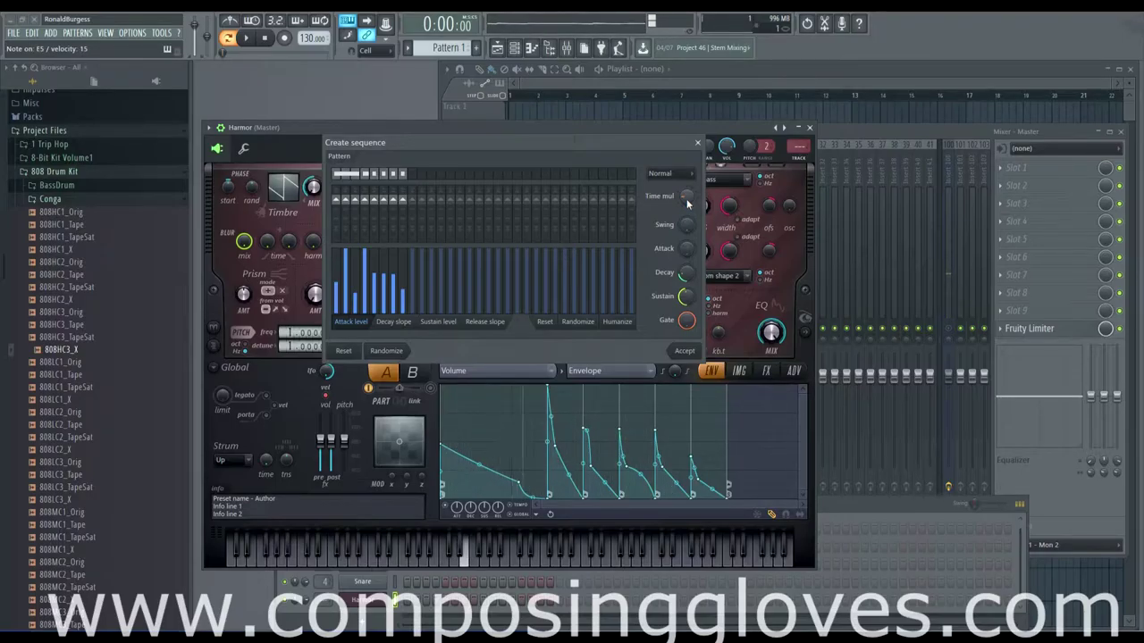
scroll(687, 203, "down", 2)
scroll(686, 196, "up", 1)
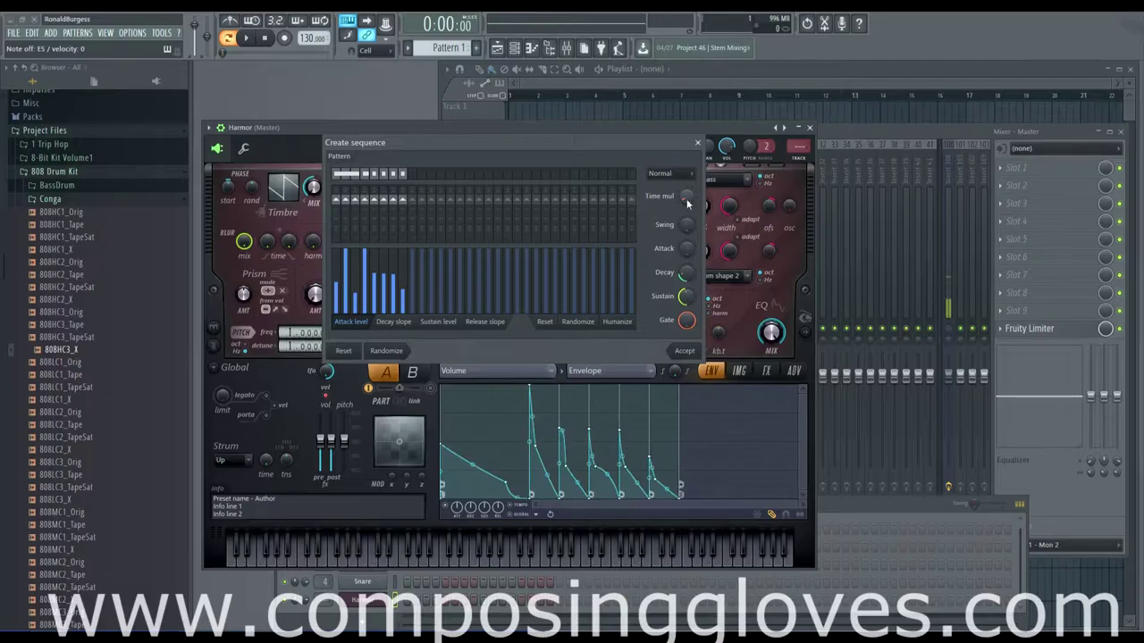
scroll(687, 248, "up", 2)
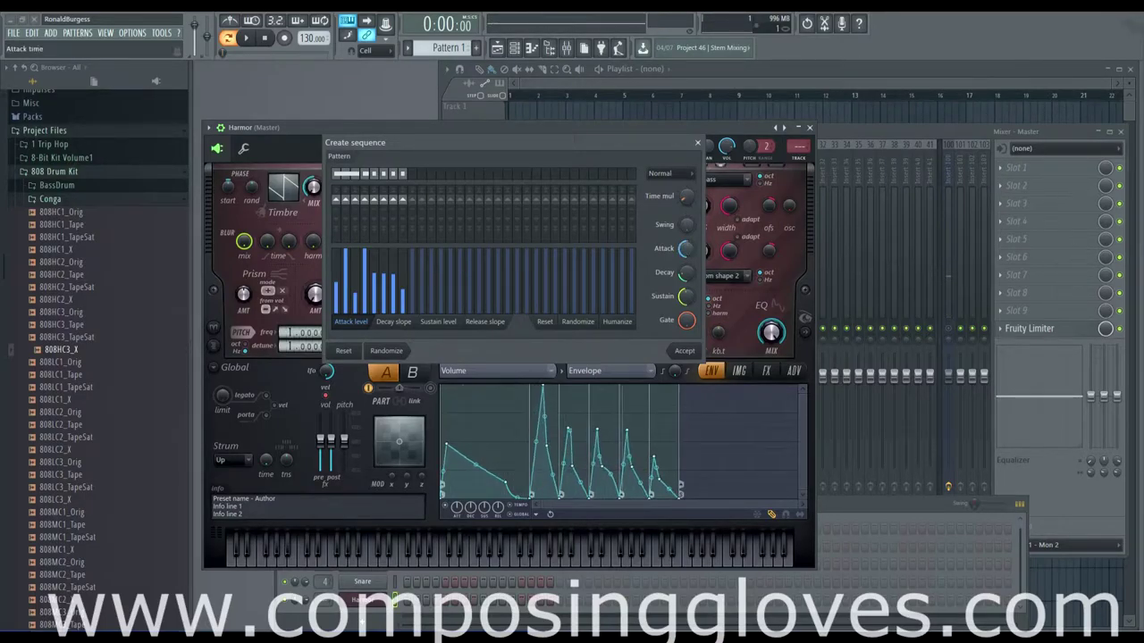
scroll(686, 249, "down", 2)
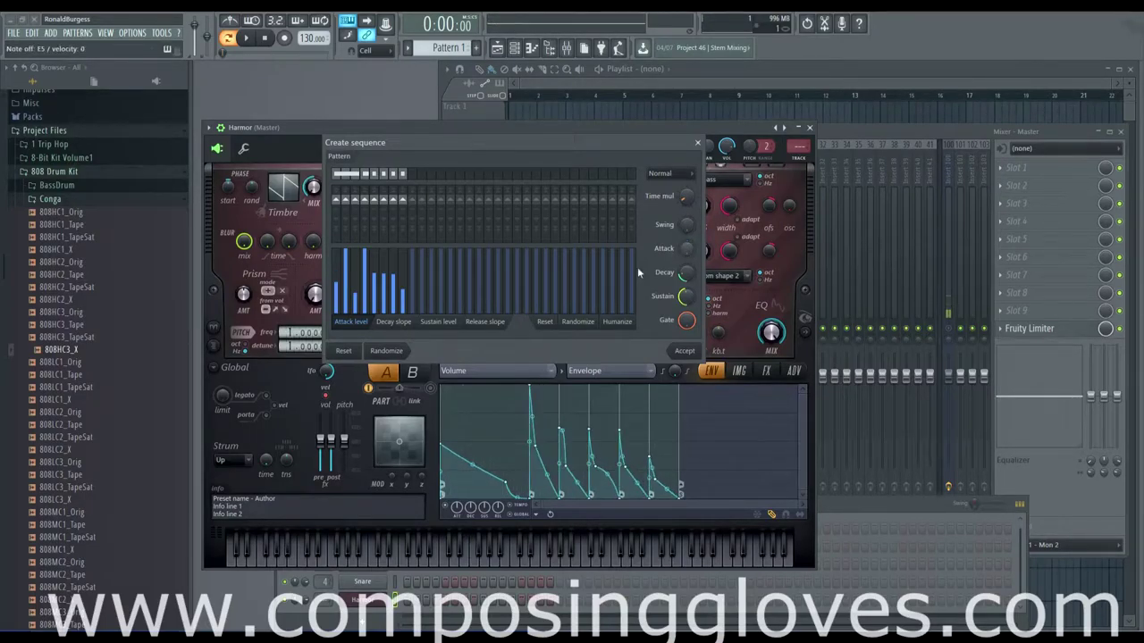
Step: Randomize the whole sequence twice and accept it as the volume envelope
left_click(386, 350)
left_click(386, 350)
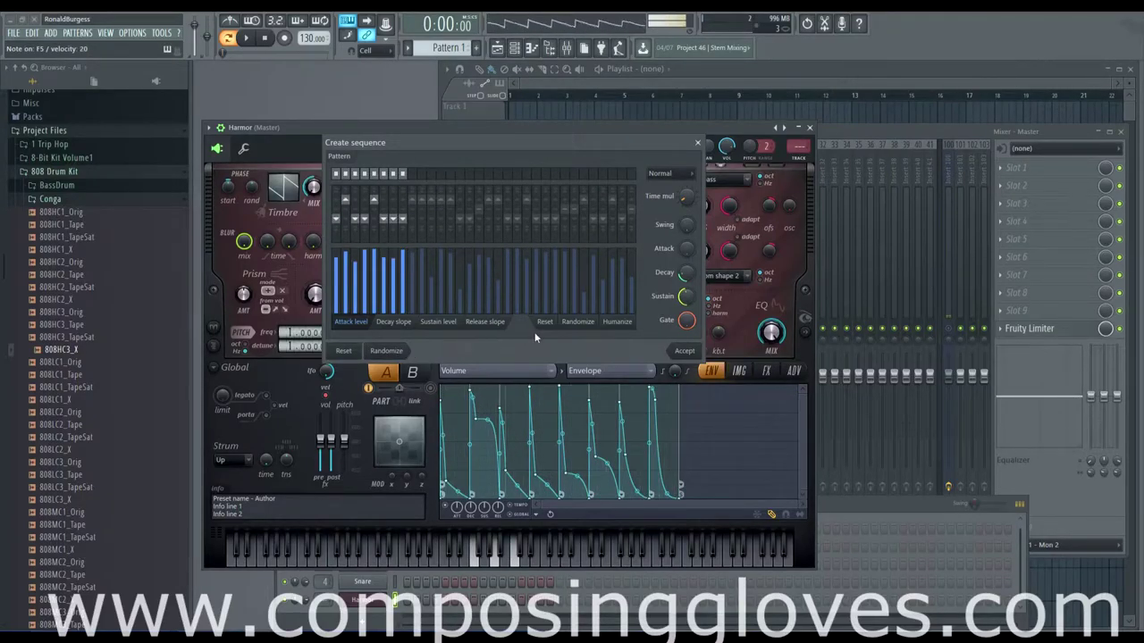
left_click(684, 350)
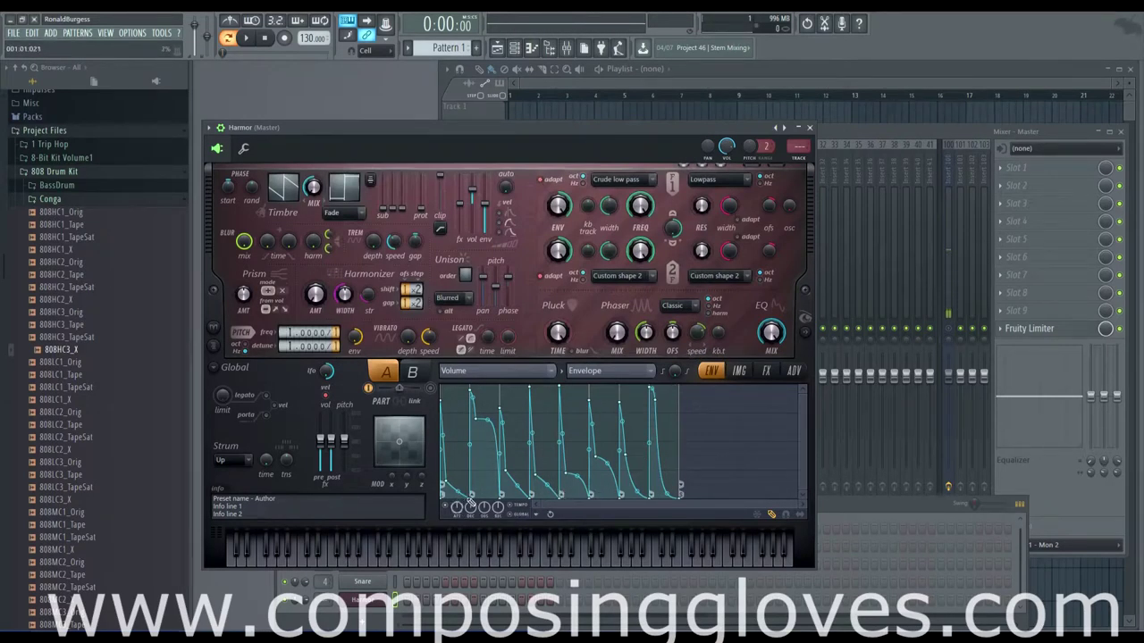
Step: Leave freehand drawing and set arpeggiator breaks on the low envelope points ending the first and second sequence steps
left_click_drag(469, 501, 474, 499)
right_click(474, 496)
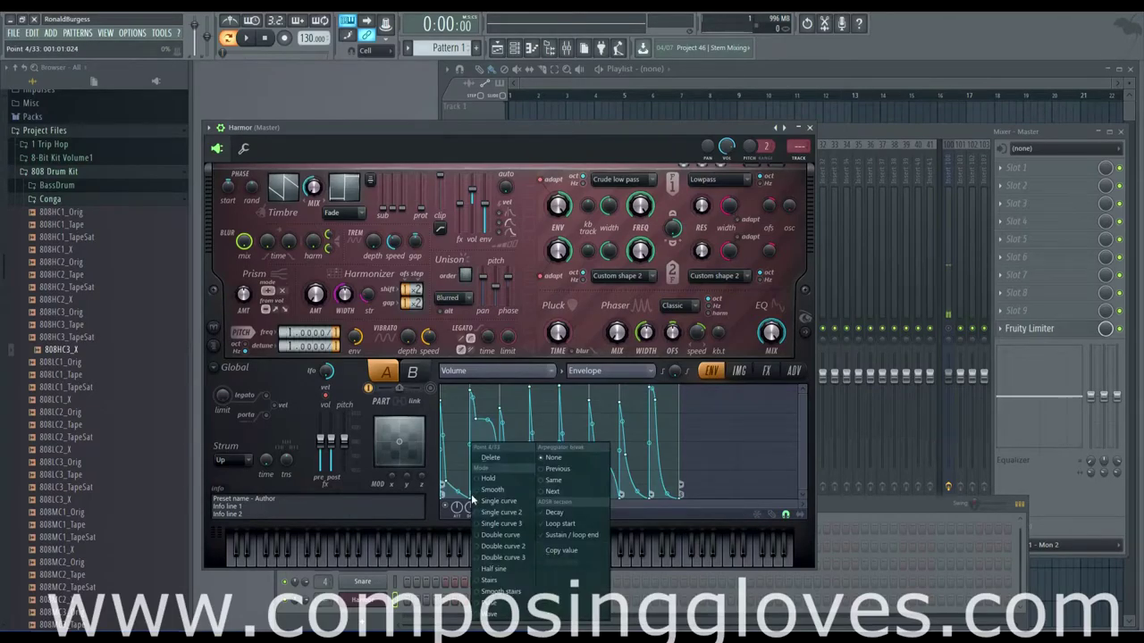
left_click(583, 471)
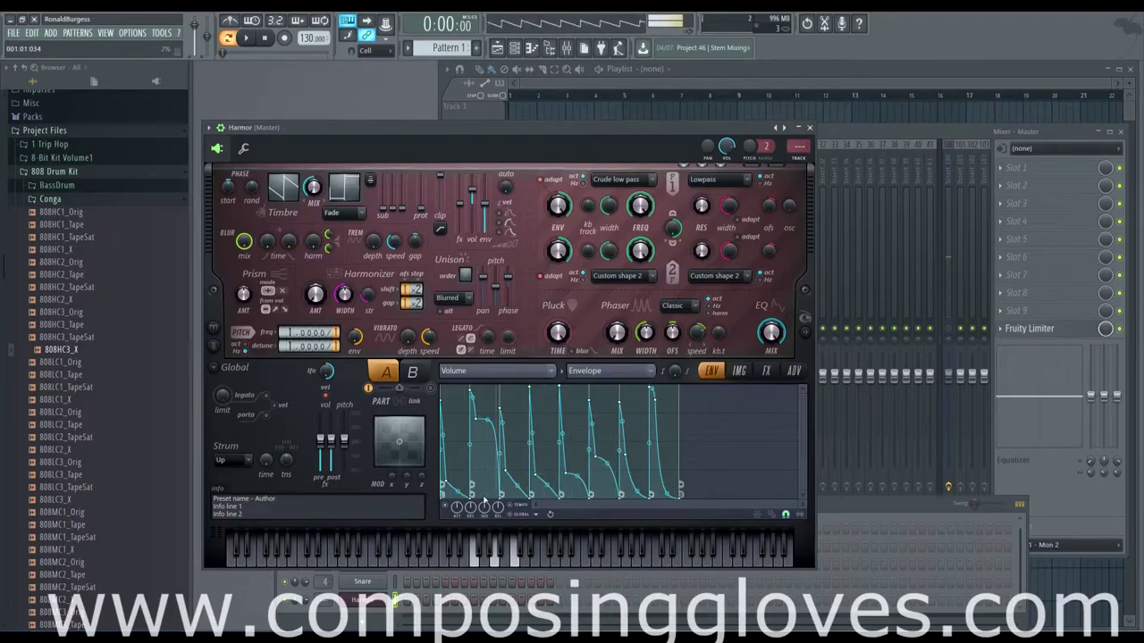
right_click(501, 496)
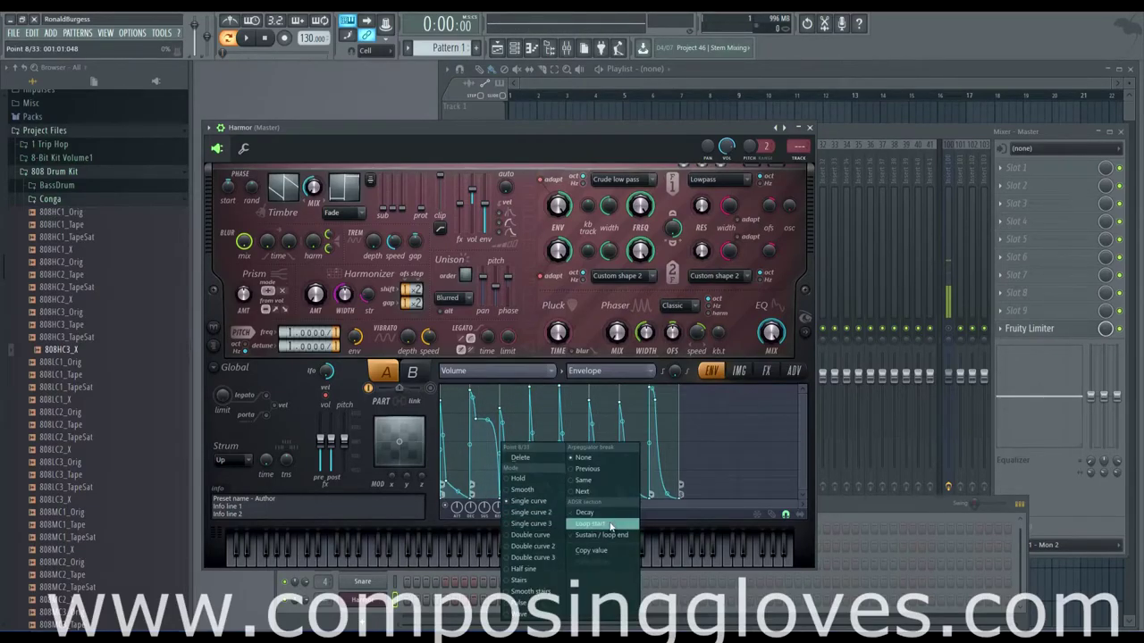
left_click(610, 472)
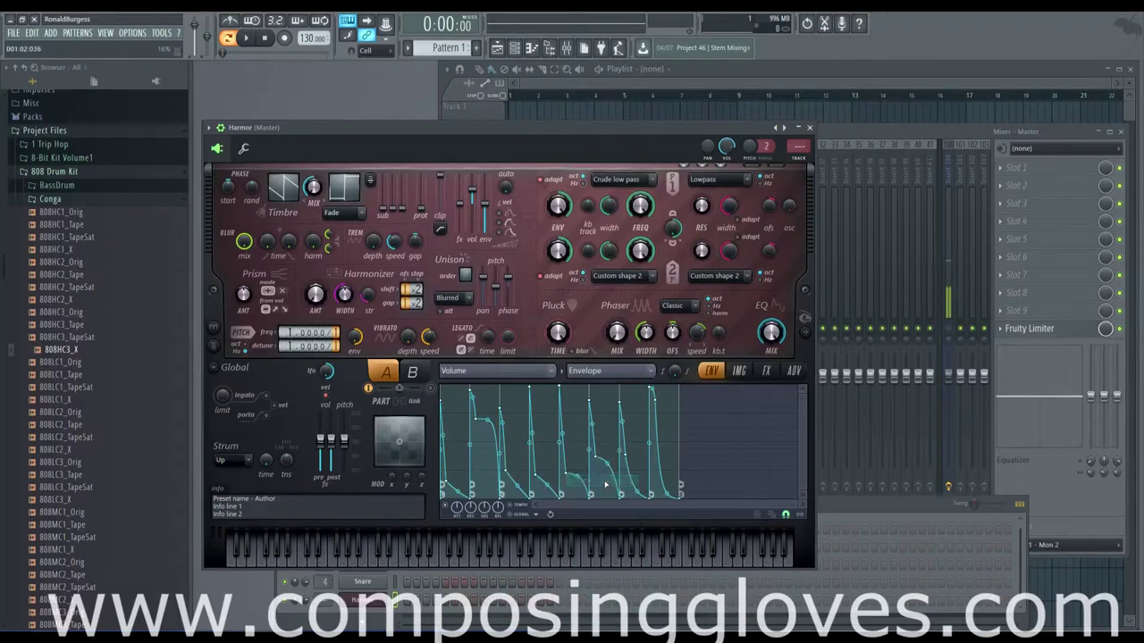
Step: Set the arpeggiator break to Same on the point ending the third sequence step, and set a break farther along
right_click(531, 493)
left_click(625, 491)
right_click(624, 492)
left_click(656, 490)
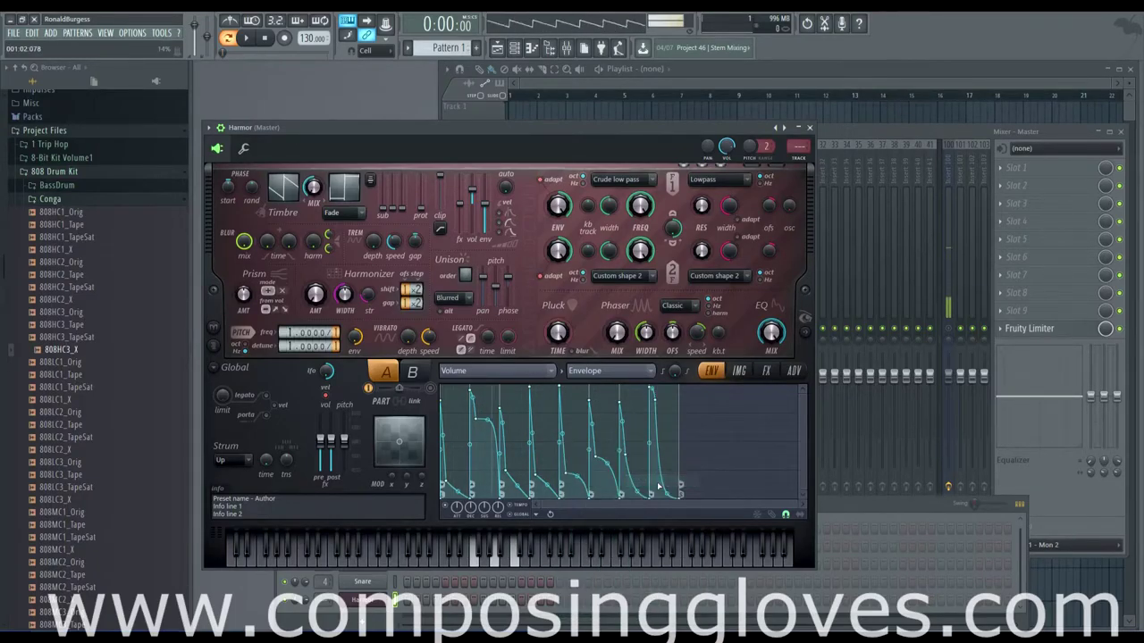
Step: Delete the stray point at the end of the third sequence step and check the remaining point's arpeggiator break option
right_click(531, 486)
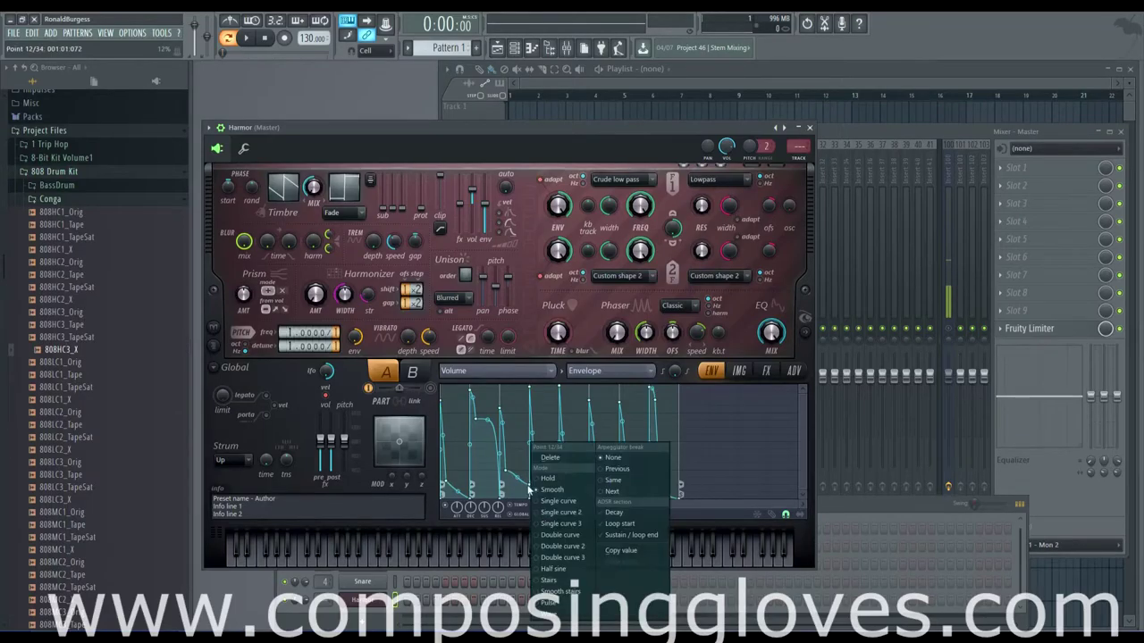
left_click(561, 464)
right_click(534, 492)
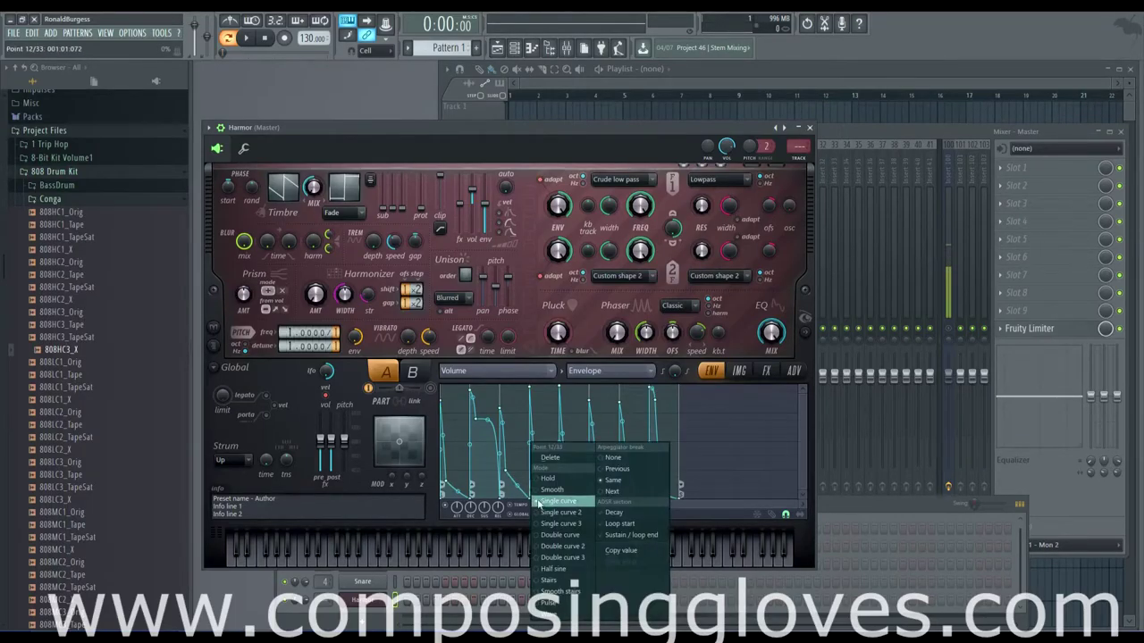
left_click(707, 504)
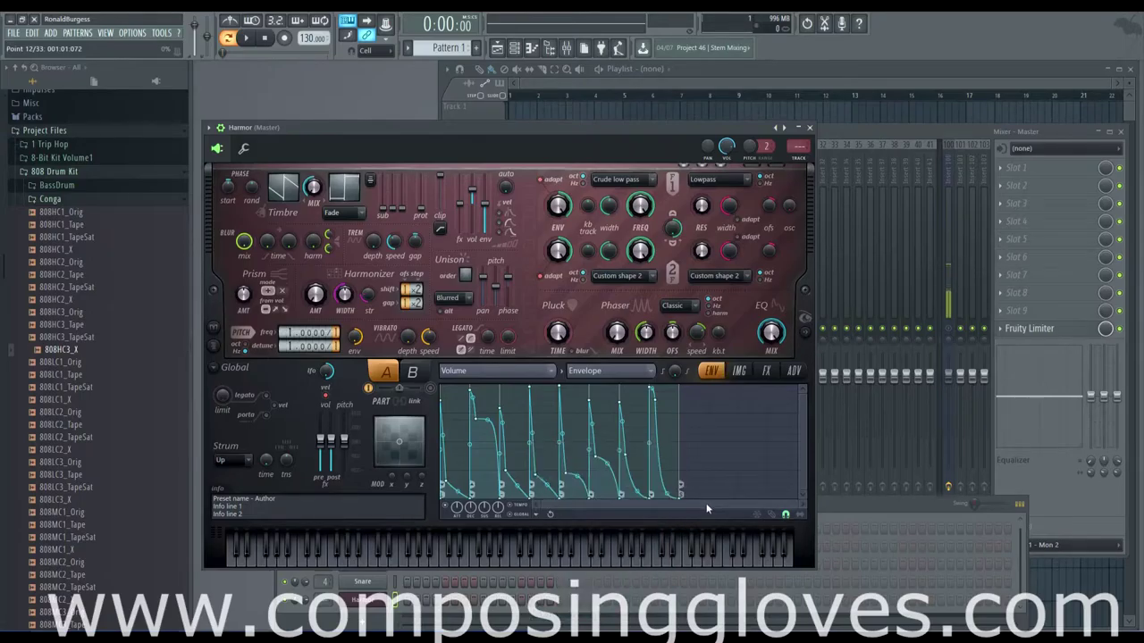